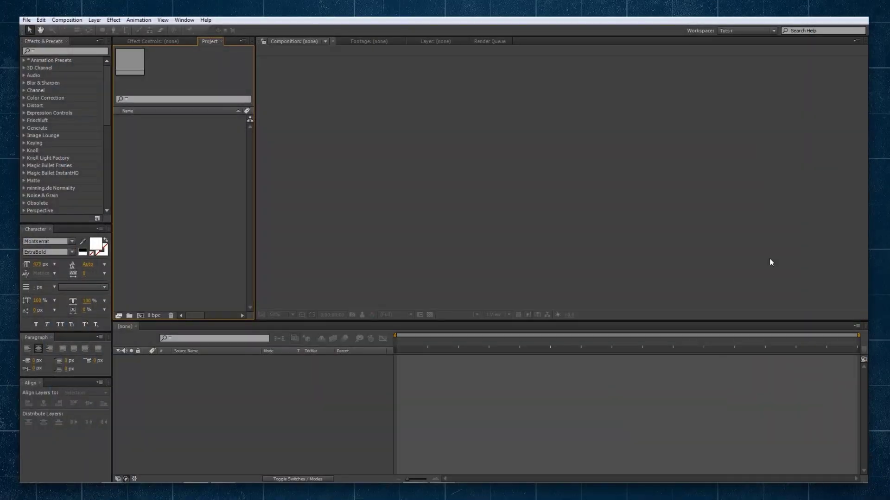
- Create a new 1920×1080 composition at 25 fps
{"action": "left_click", "coordinate": [68, 21]}
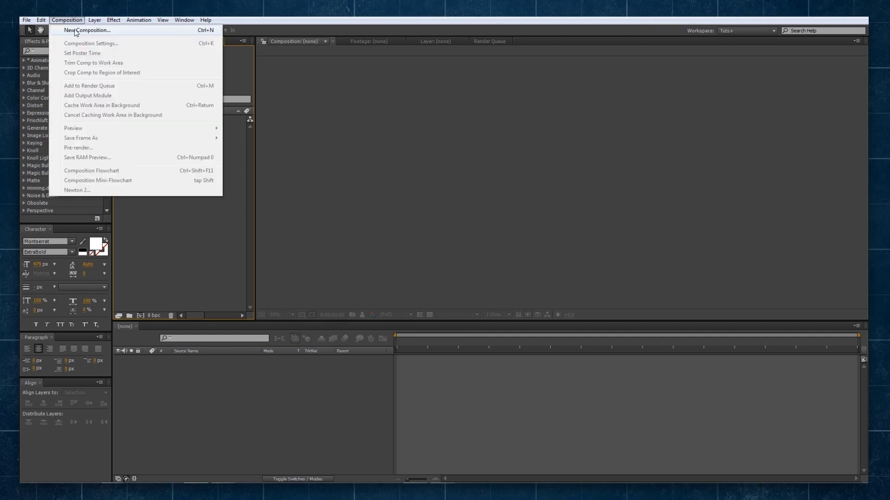
{"action": "left_click", "coordinate": [67, 29]}
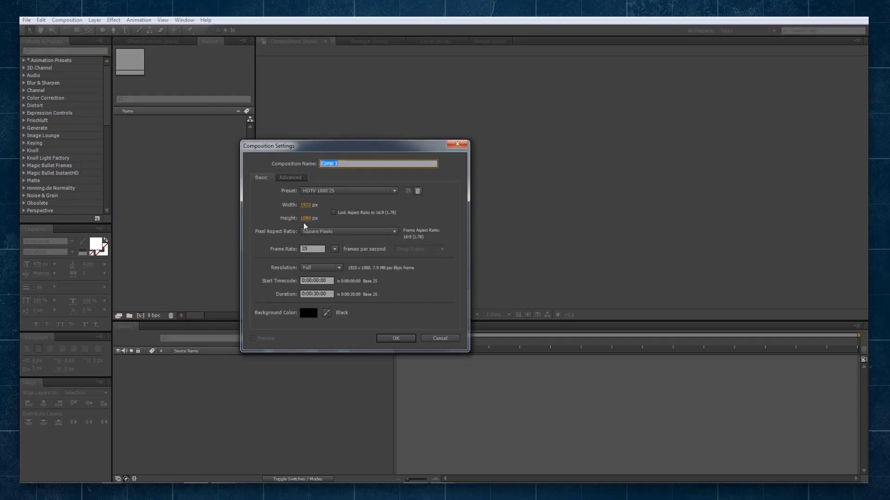
{"action": "double_click", "coordinate": [312, 249]}
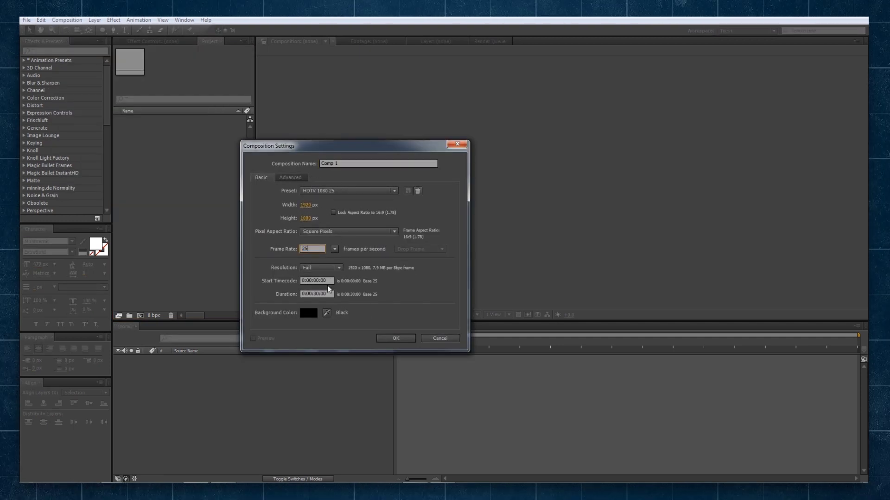
{"action": "left_click", "coordinate": [392, 335]}
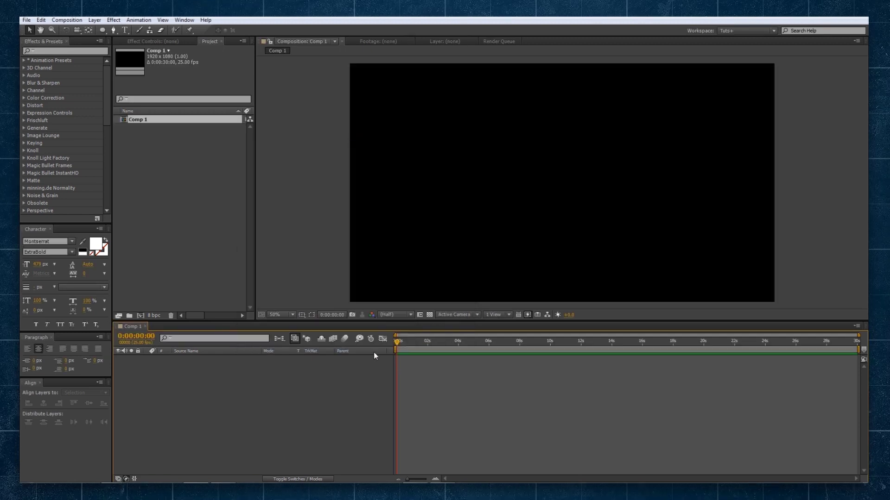
- Show the title/action safe guides and type '2020' as a text layer at the comp centre
{"action": "left_click", "coordinate": [125, 31]}
{"action": "left_click", "coordinate": [302, 315]}
{"action": "left_click", "coordinate": [320, 325]}
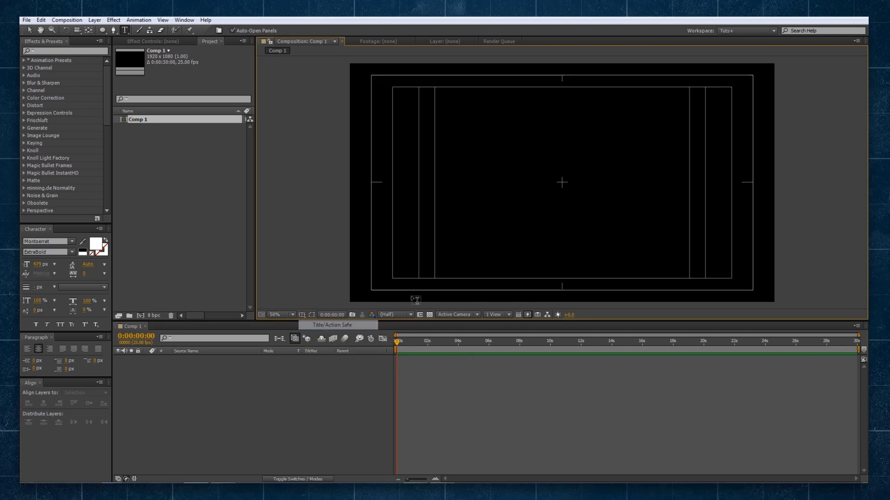
{"action": "left_click", "coordinate": [563, 182]}
{"action": "type", "text": "2020"}
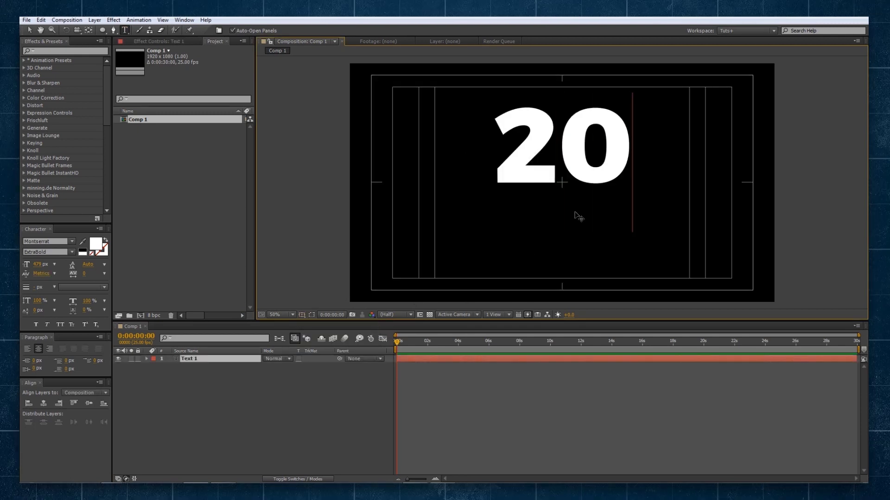
- Enlarge the 2020 text to fill the frame, nudge it down, and show the Montserrat font page
{"action": "left_click", "coordinate": [30, 30]}
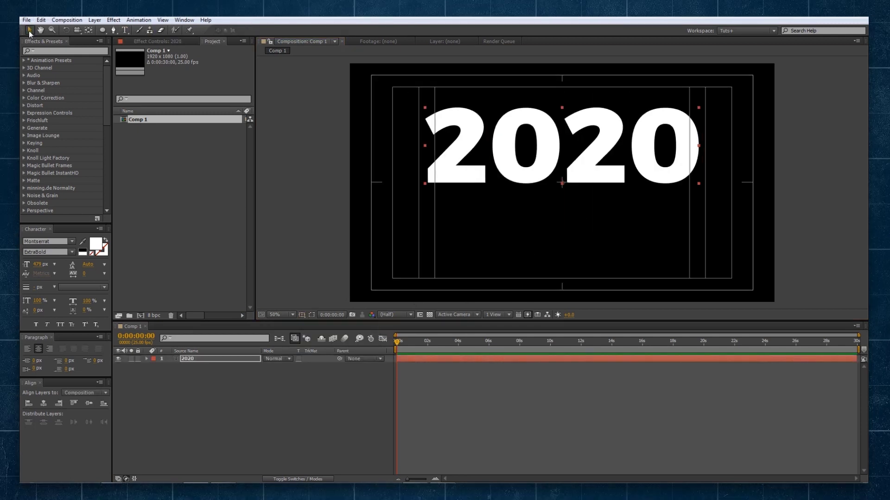
{"action": "left_click_drag", "start_coordinate": [698, 108], "coordinate": [735, 93]}
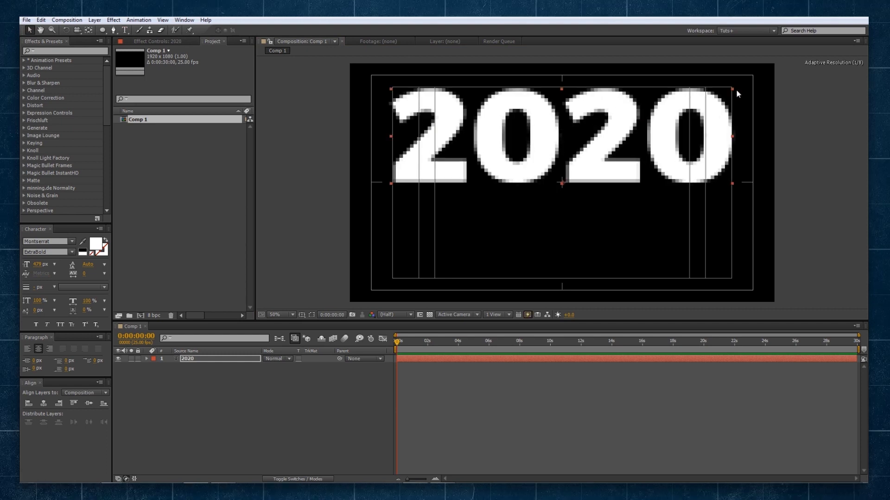
{"action": "left_click_drag", "start_coordinate": [623, 143], "coordinate": [621, 189]}
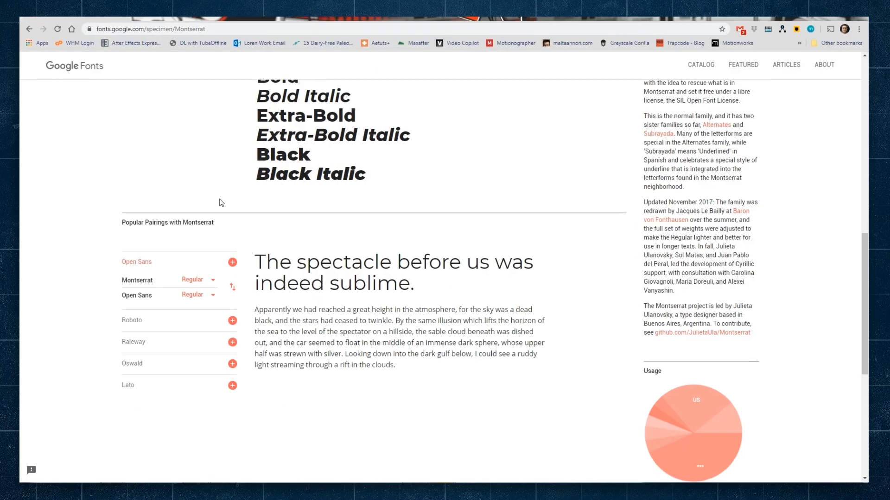
{"action": "scroll", "coordinate": [220, 200], "scroll_direction": "up", "scroll_amount": 6}
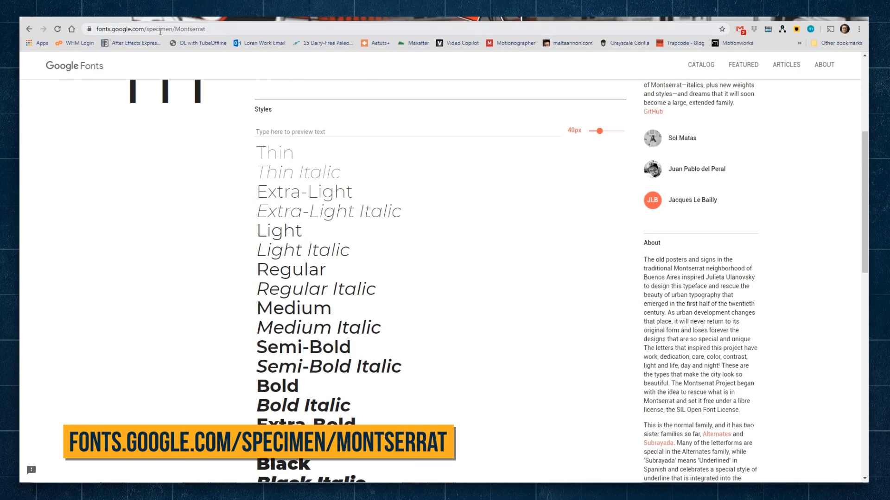
{"action": "left_click_drag", "start_coordinate": [226, 31], "coordinate": [145, 31]}
- Convert the 2020 text layer into shape outlines with Create Shapes from Text
{"action": "left_click", "coordinate": [253, 27]}
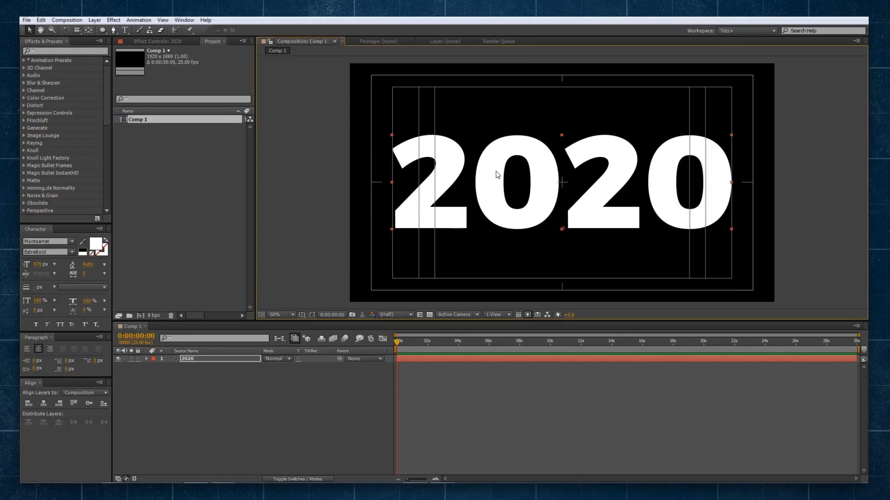
{"action": "right_click", "coordinate": [484, 185]}
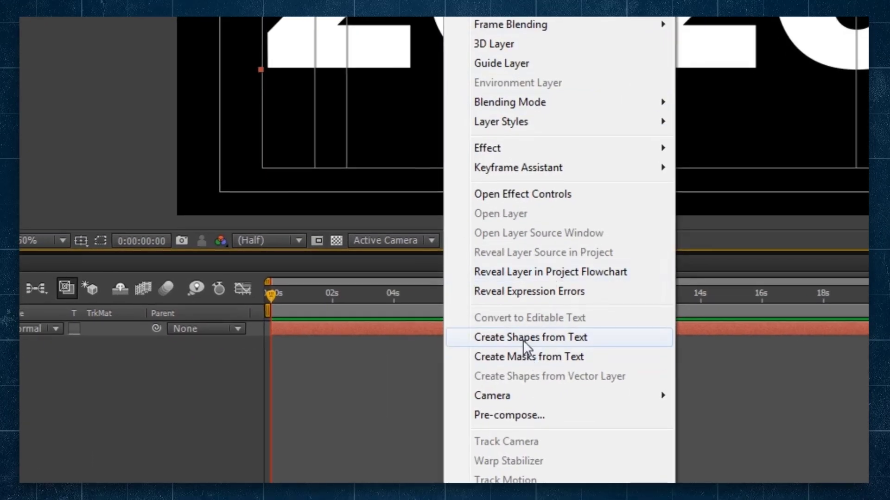
{"action": "left_click", "coordinate": [521, 340]}
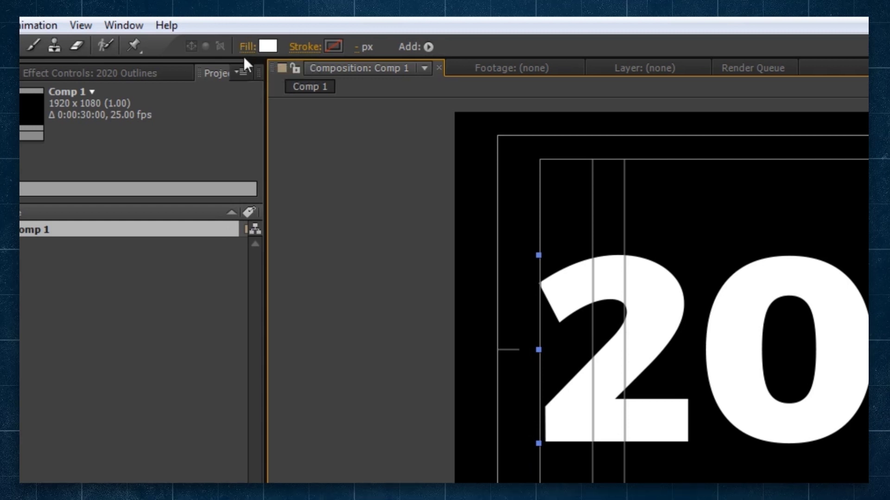
- Give the outlines no fill and a solid white stroke 10 px wide
{"action": "left_click", "coordinate": [244, 48]}
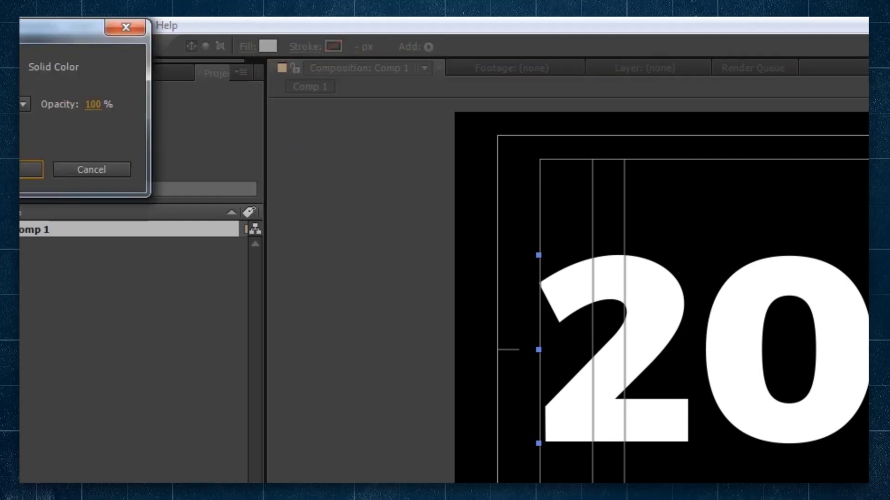
{"action": "left_click", "coordinate": [127, 91]}
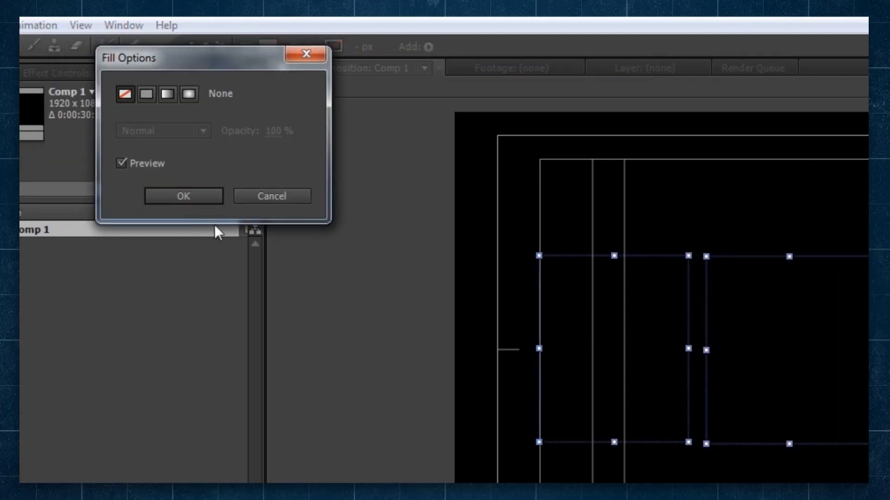
{"action": "left_click", "coordinate": [187, 196]}
{"action": "left_click", "coordinate": [299, 48]}
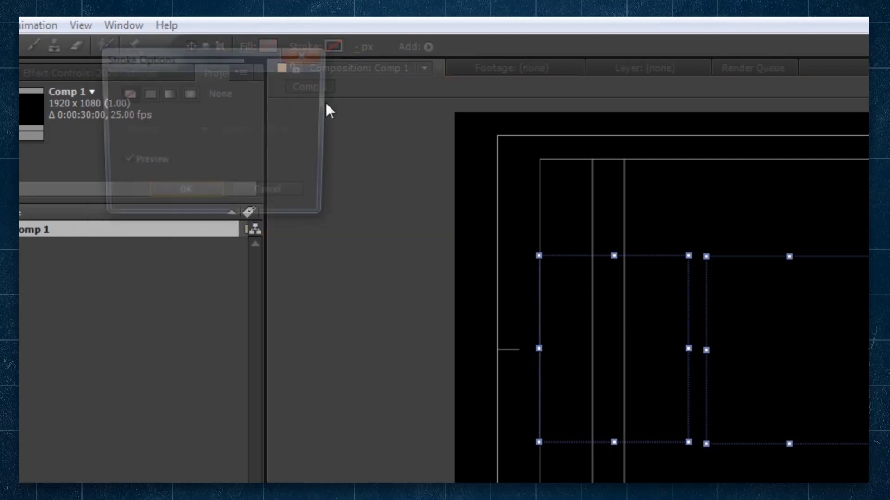
{"action": "left_click", "coordinate": [145, 93]}
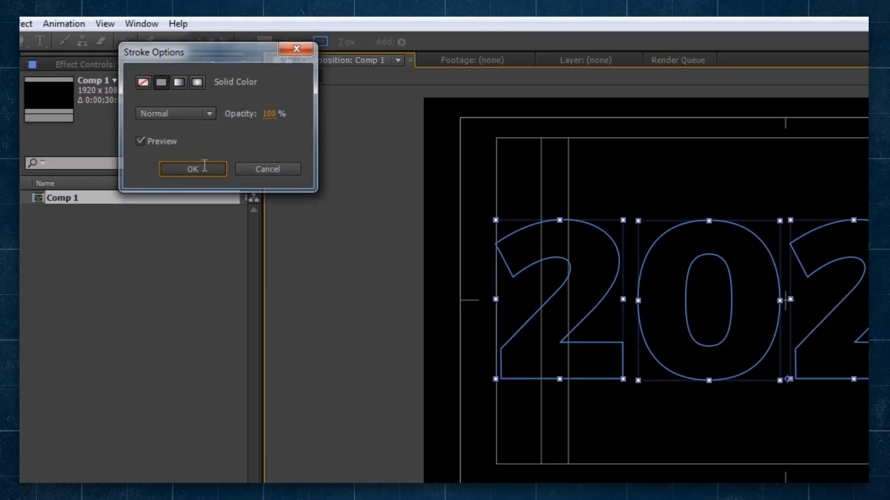
{"action": "left_click", "coordinate": [187, 195]}
{"action": "left_click", "coordinate": [334, 46]}
{"action": "left_click_drag", "start_coordinate": [563, 218], "coordinate": [550, 199]}
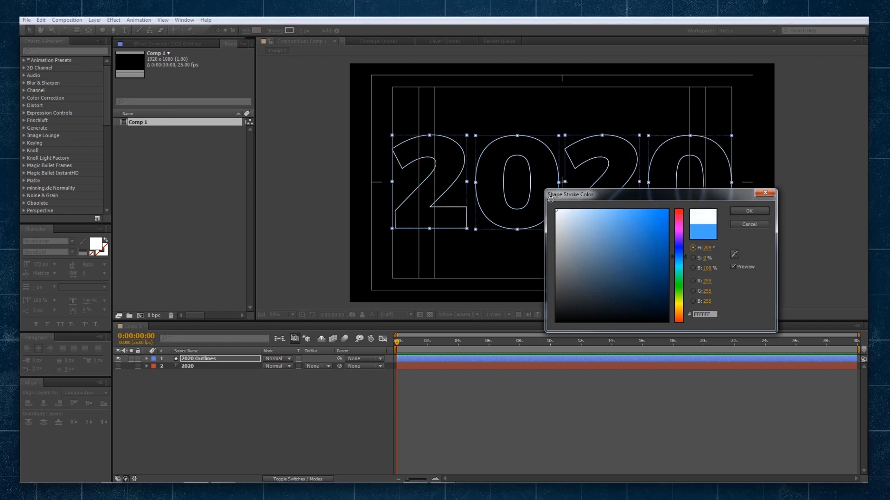
{"action": "left_click", "coordinate": [742, 217]}
{"action": "left_click_drag", "start_coordinate": [304, 31], "coordinate": [306, 31]}
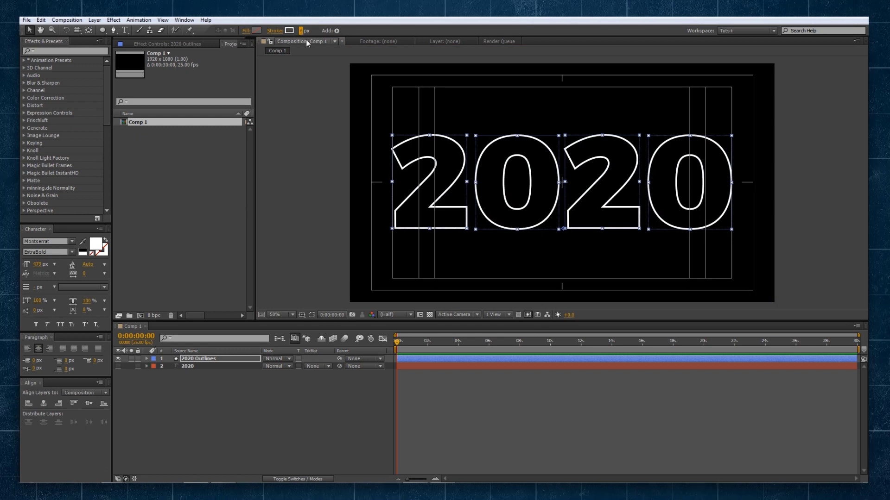
- Hide the title and action safe guides
{"action": "left_click", "coordinate": [366, 173]}
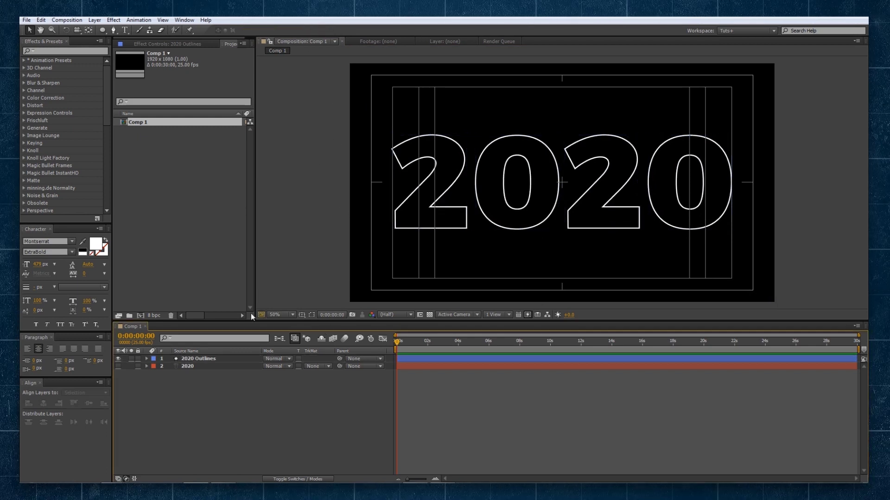
{"action": "left_click", "coordinate": [301, 315]}
{"action": "left_click", "coordinate": [320, 321]}
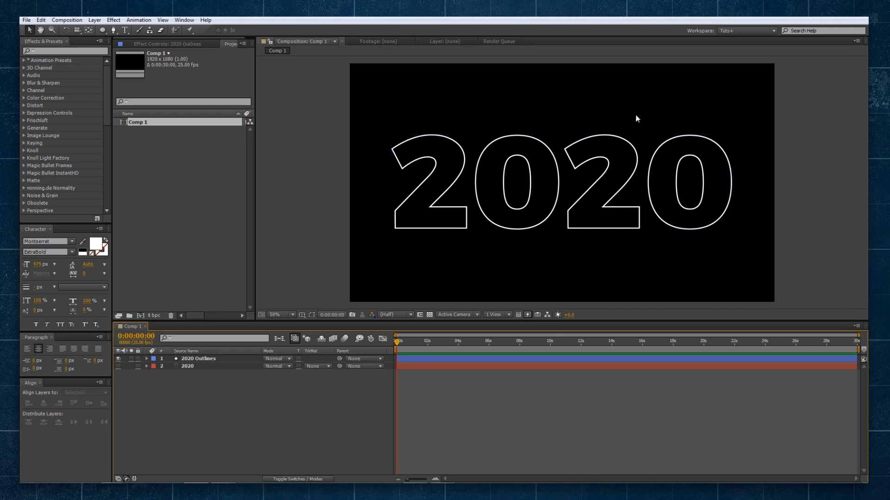
- Add Trim Paths to the 2020 Outlines contents and reveal its Start, End and Offset
{"action": "left_click", "coordinate": [201, 359]}
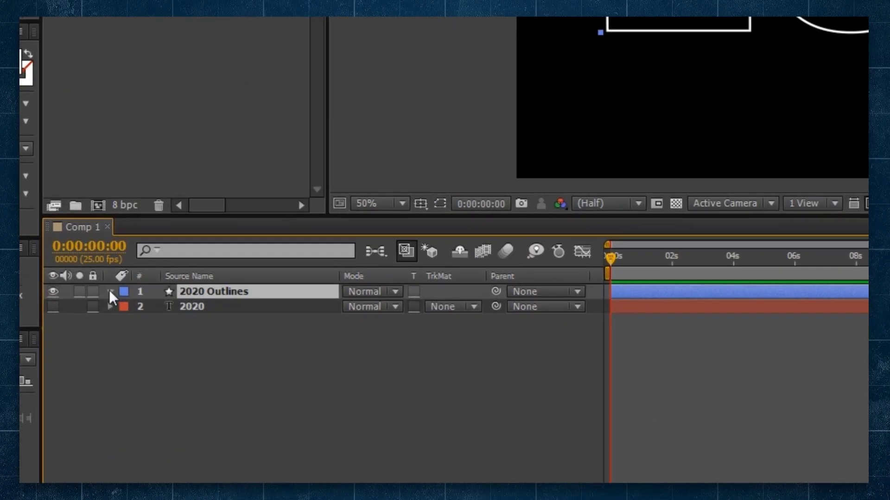
{"action": "left_click", "coordinate": [110, 291]}
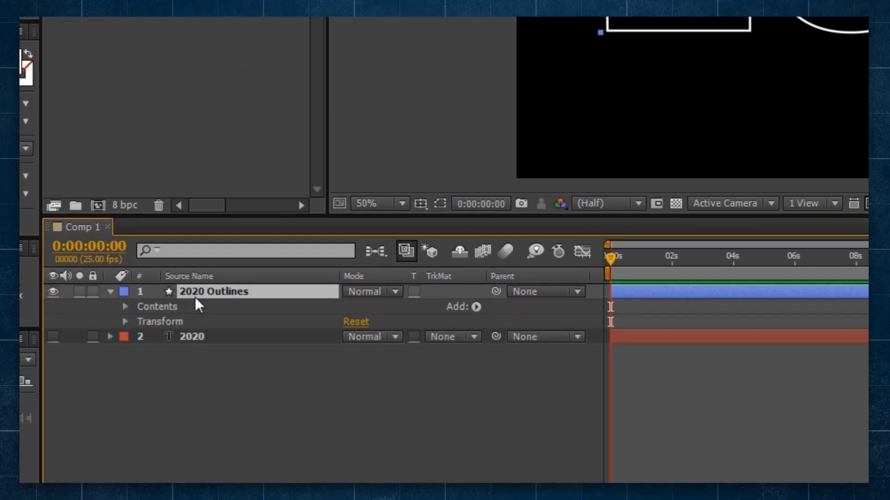
{"action": "left_click", "coordinate": [111, 292]}
{"action": "left_click", "coordinate": [112, 292]}
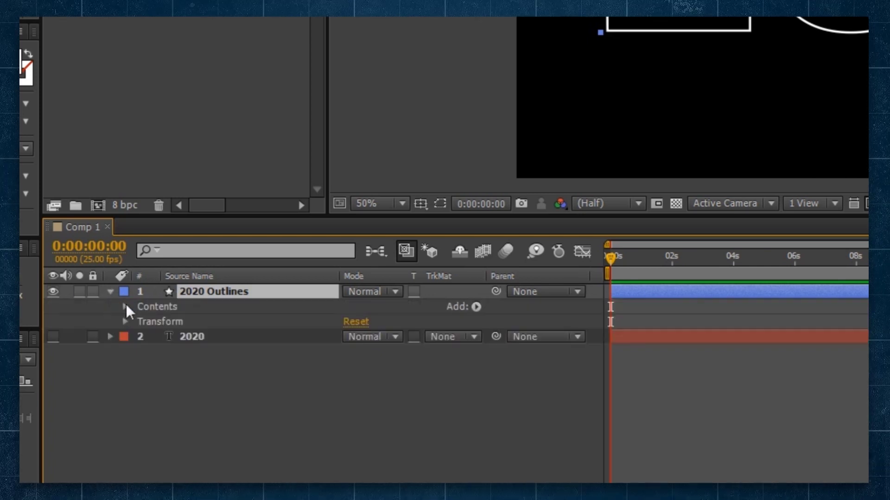
{"action": "left_click", "coordinate": [158, 312]}
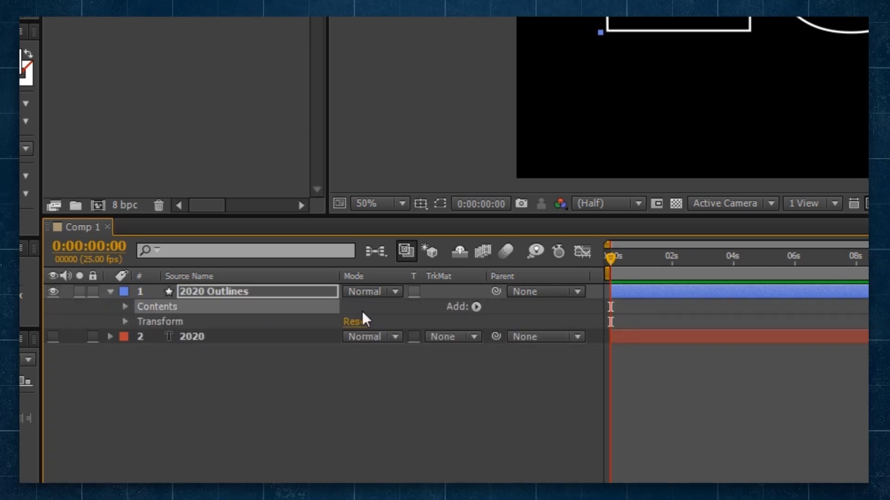
{"action": "left_click", "coordinate": [476, 308]}
{"action": "left_click", "coordinate": [551, 214]}
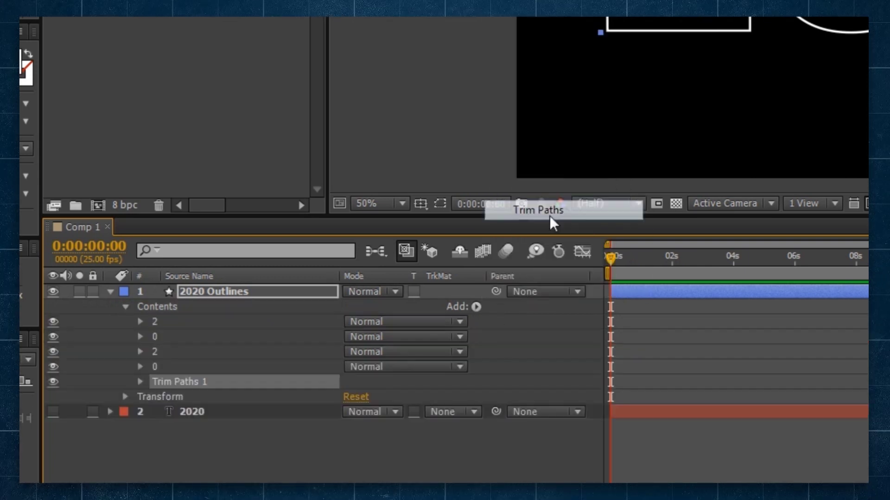
{"action": "left_click", "coordinate": [140, 381]}
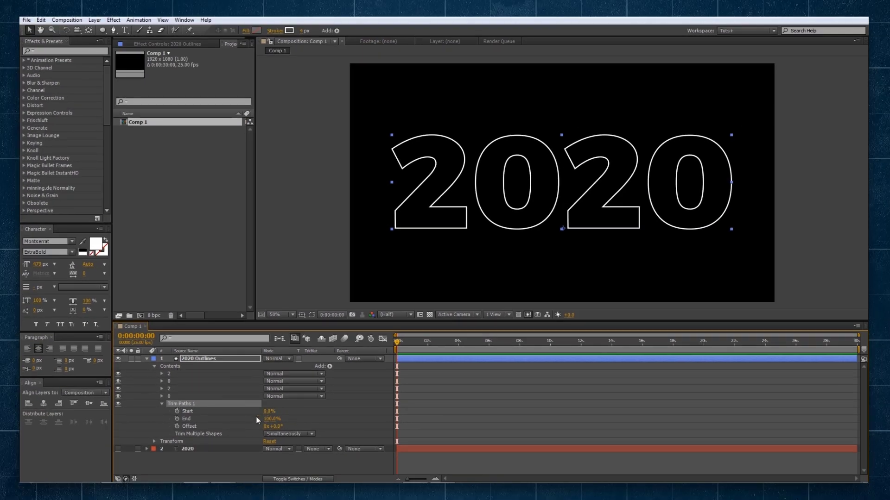
- Add Trim Paths Start and End keyframes at 1 second and 3 seconds
{"action": "left_click_drag", "start_coordinate": [858, 335], "coordinate": [496, 338]}
{"action": "left_click", "coordinate": [459, 344]}
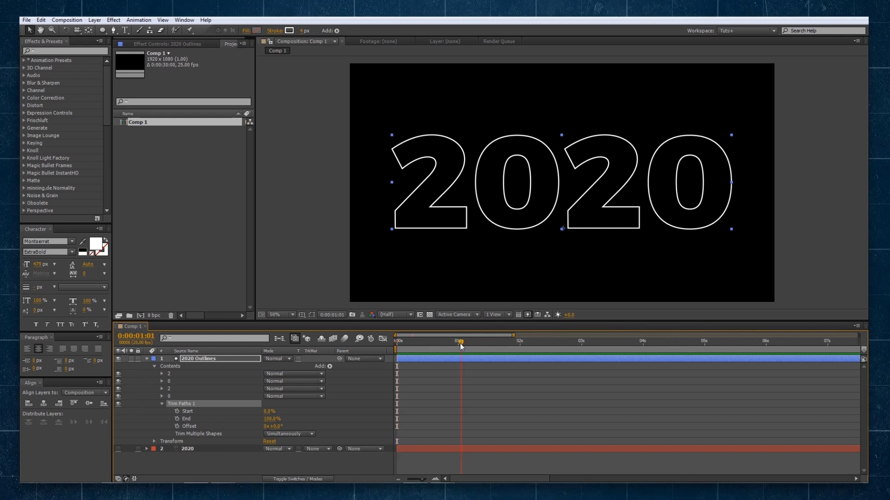
{"action": "left_click", "coordinate": [175, 411]}
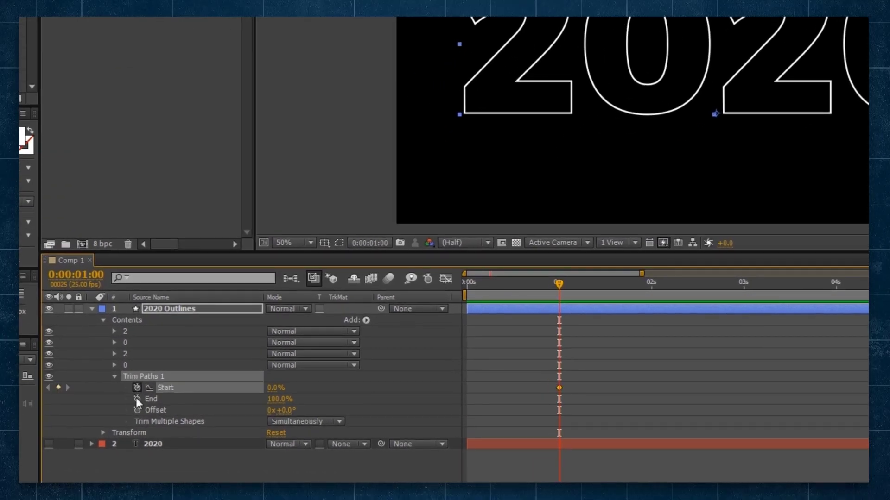
{"action": "left_click", "coordinate": [175, 418]}
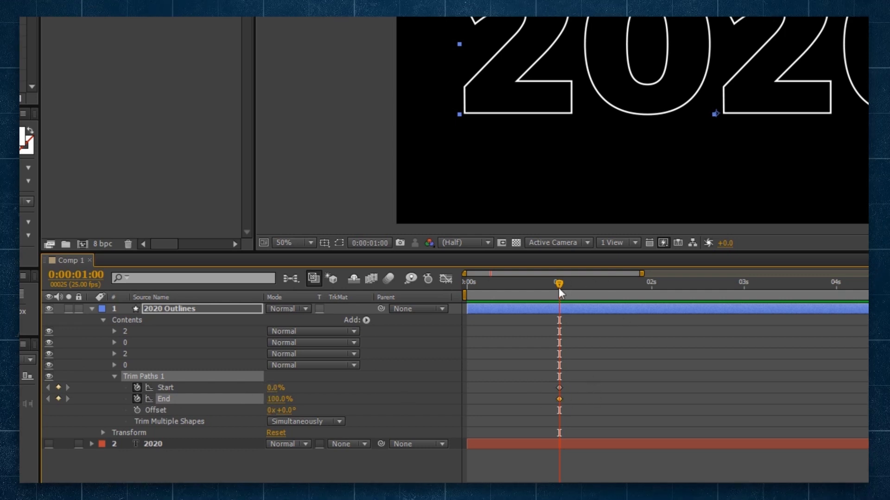
{"action": "left_click_drag", "start_coordinate": [558, 287], "coordinate": [744, 286]}
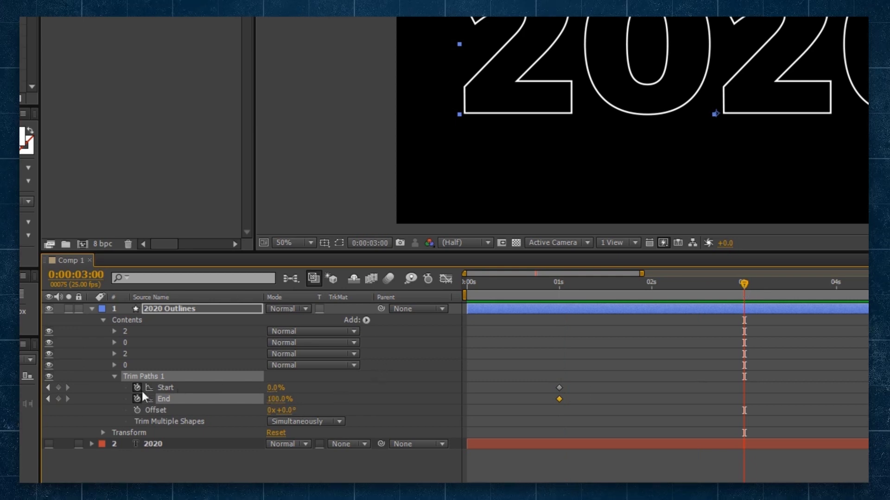
{"action": "left_click", "coordinate": [59, 387]}
{"action": "left_click", "coordinate": [59, 399]}
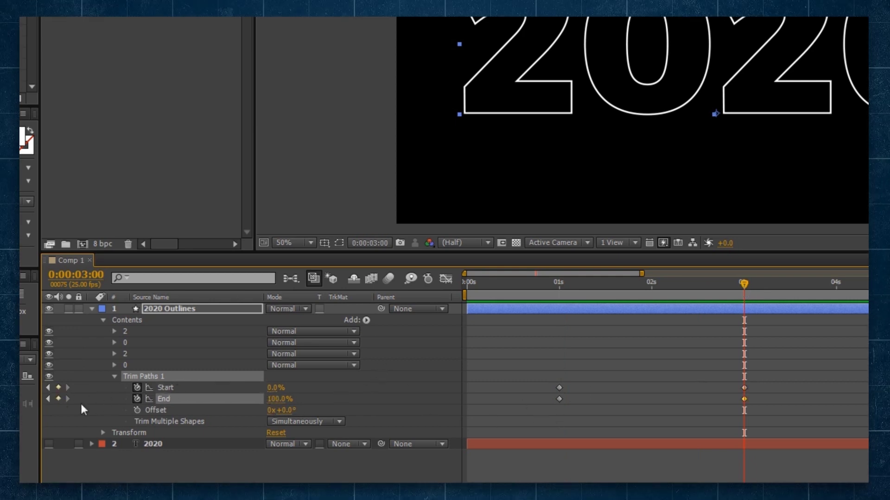
- Set End to 0% at 1 second and Start to 100% at 3 seconds, then select all four keyframes
{"action": "left_click", "coordinate": [48, 400]}
{"action": "left_click_drag", "start_coordinate": [278, 402], "coordinate": [195, 400]}
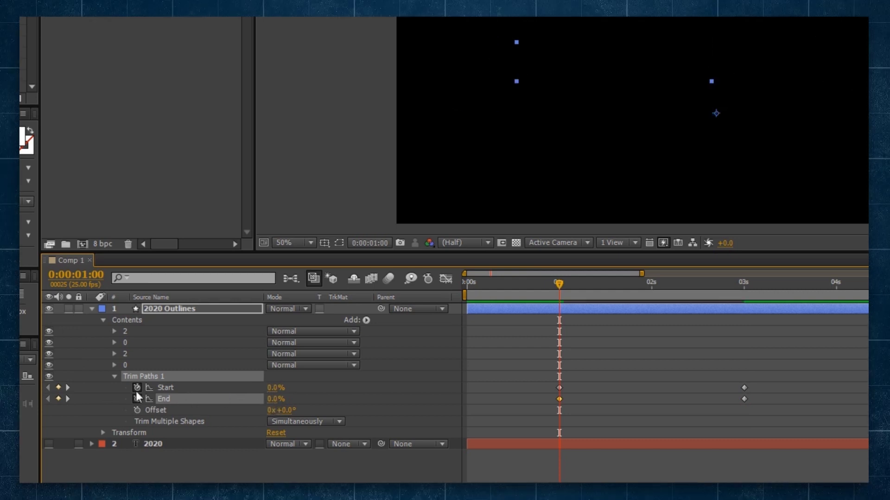
{"action": "left_click", "coordinate": [68, 388]}
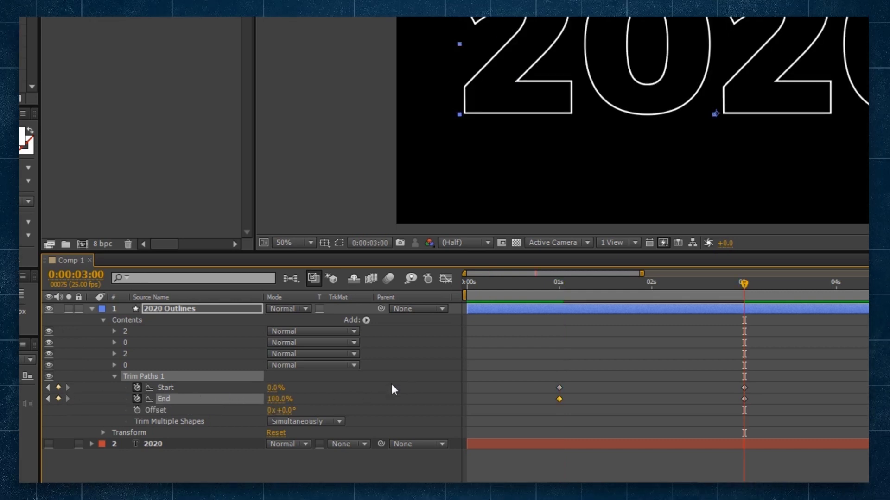
{"action": "left_click_drag", "start_coordinate": [276, 388], "coordinate": [387, 391]}
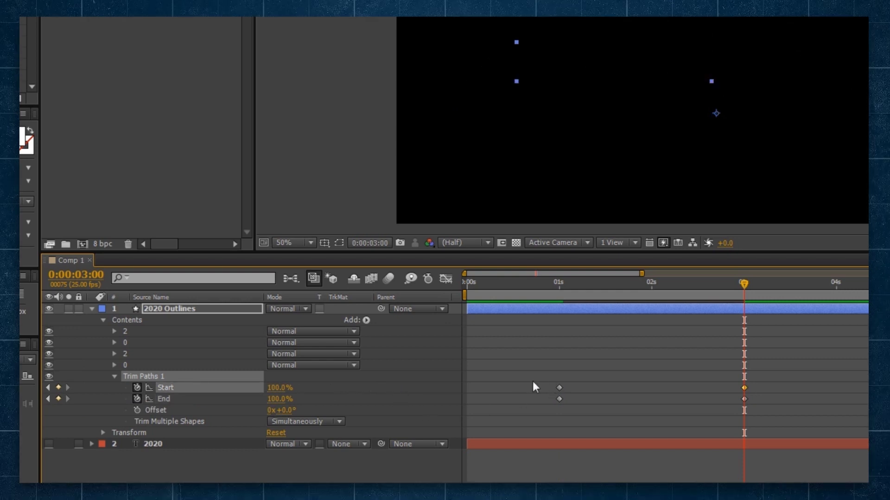
{"action": "left_click_drag", "start_coordinate": [534, 365], "coordinate": [841, 405]}
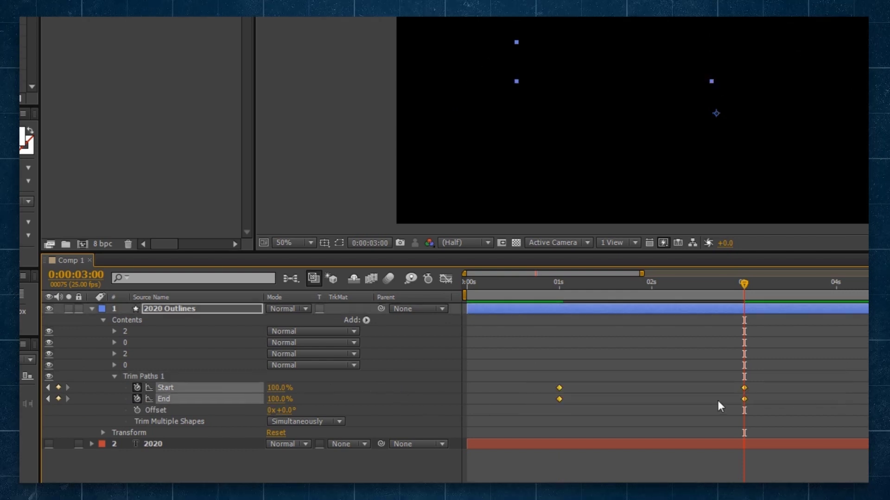
- Easy Ease the keyframes and lengthen their influence in the speed graph for a sharp mid-way peak
{"action": "key", "text": "F9"}
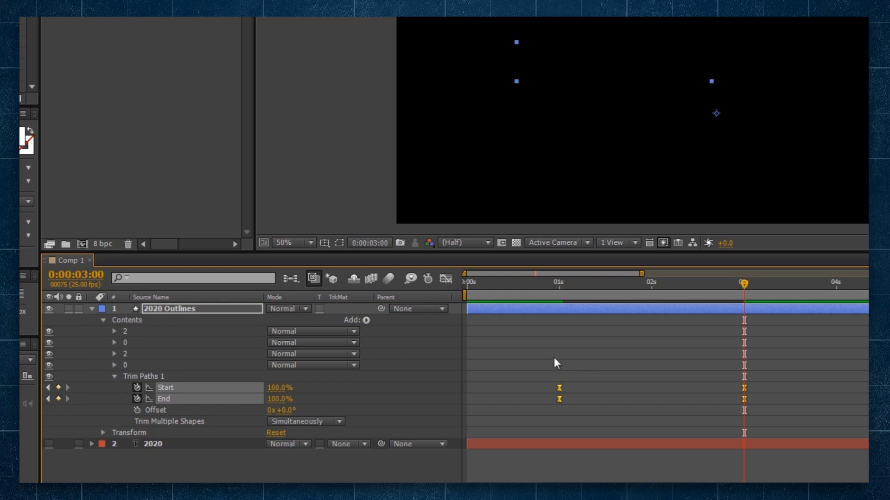
{"action": "left_click", "coordinate": [442, 279]}
{"action": "left_click_drag", "start_coordinate": [533, 415], "coordinate": [755, 444]}
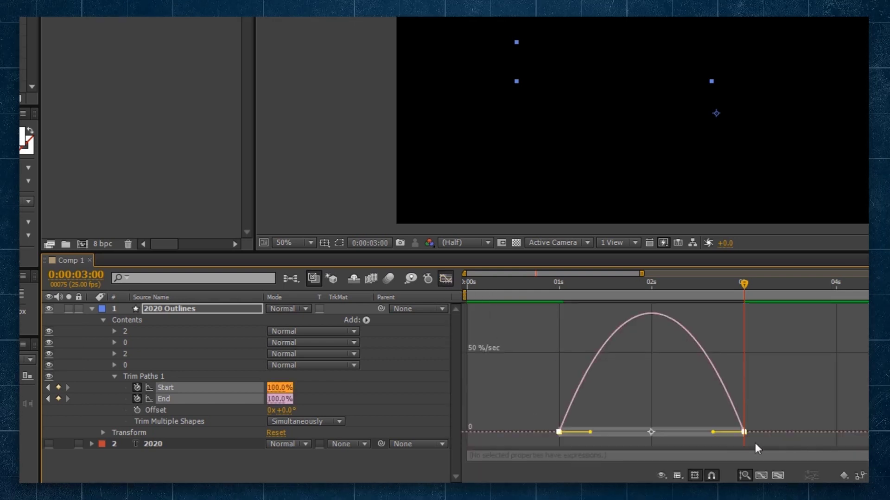
{"action": "left_click", "coordinate": [536, 391]}
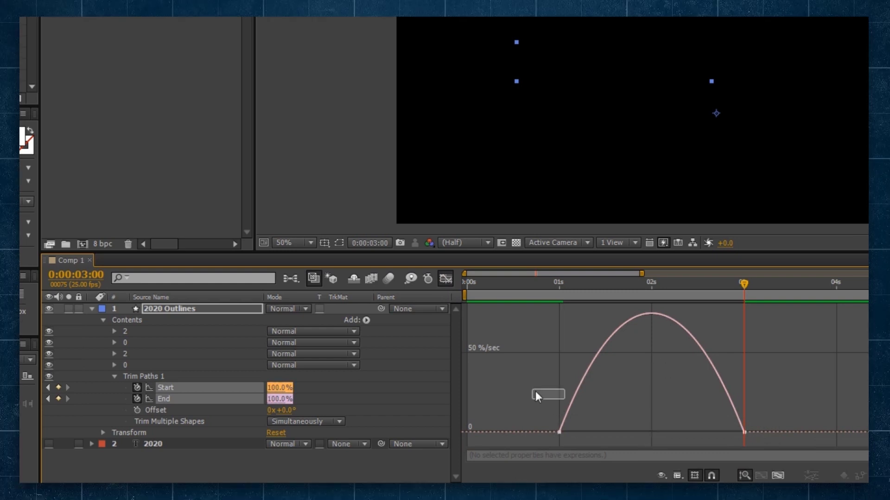
{"action": "left_click_drag", "start_coordinate": [532, 354], "coordinate": [797, 409]}
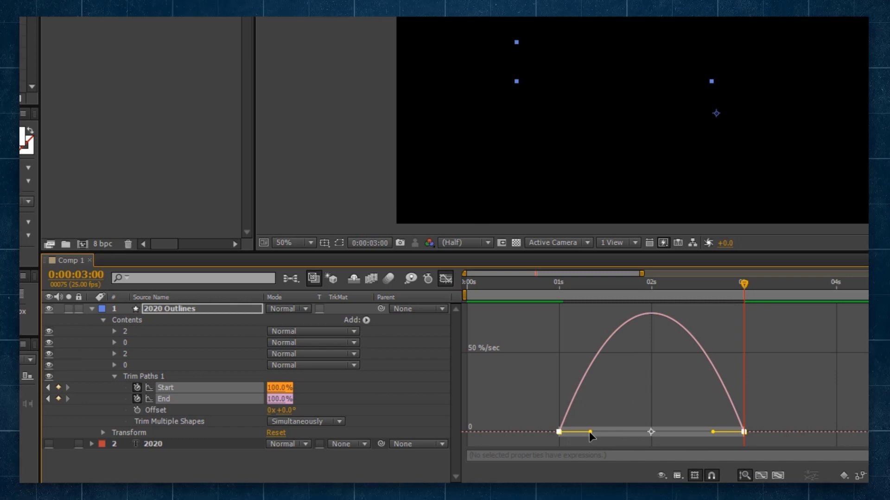
{"action": "left_click_drag", "start_coordinate": [590, 433], "coordinate": [625, 434]}
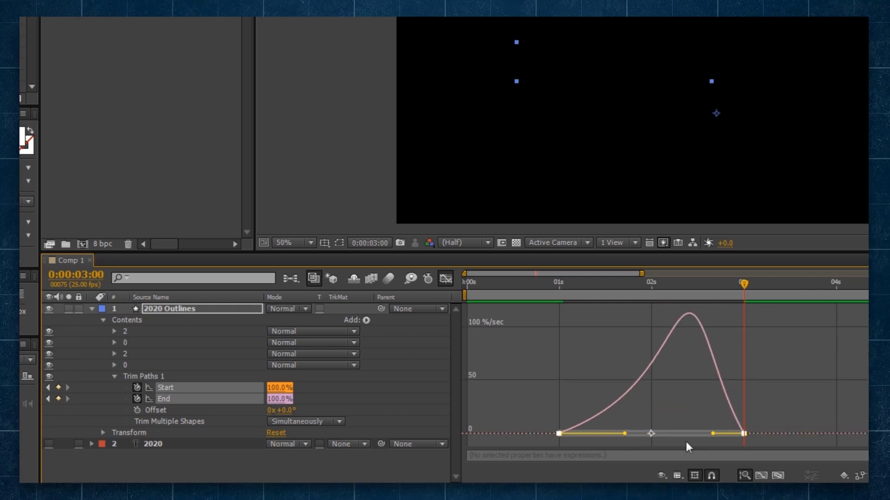
{"action": "left_click_drag", "start_coordinate": [712, 432], "coordinate": [679, 434]}
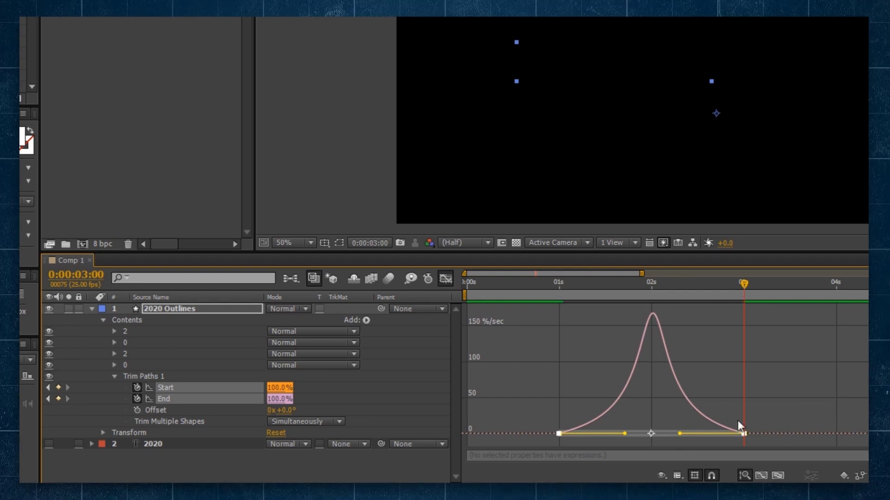
{"action": "mouse_move", "coordinate": [655, 317]}
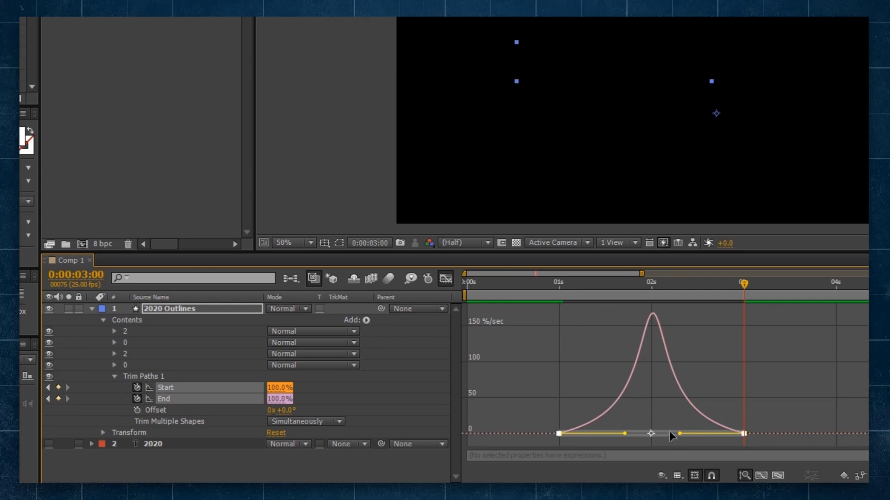
{"action": "left_click_drag", "start_coordinate": [679, 434], "coordinate": [679, 435]}
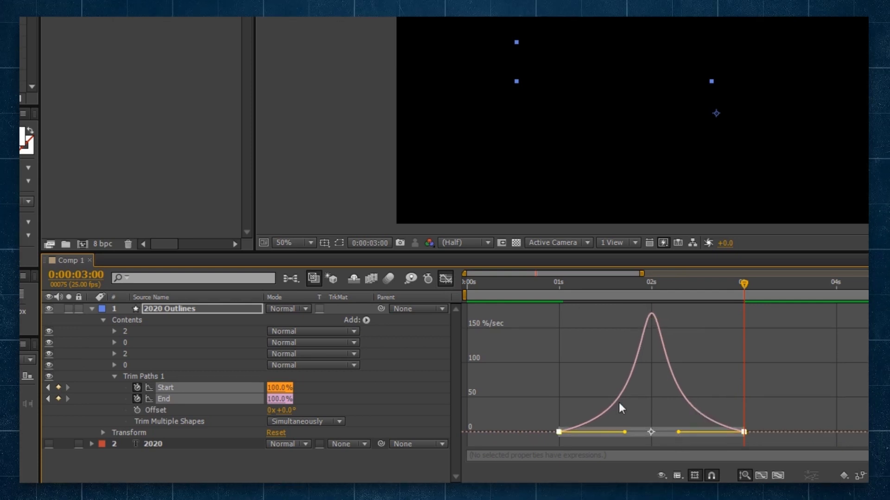
- Delay the Start keyframes slightly behind End and preview the draw-on animation
{"action": "mouse_move", "coordinate": [650, 314]}
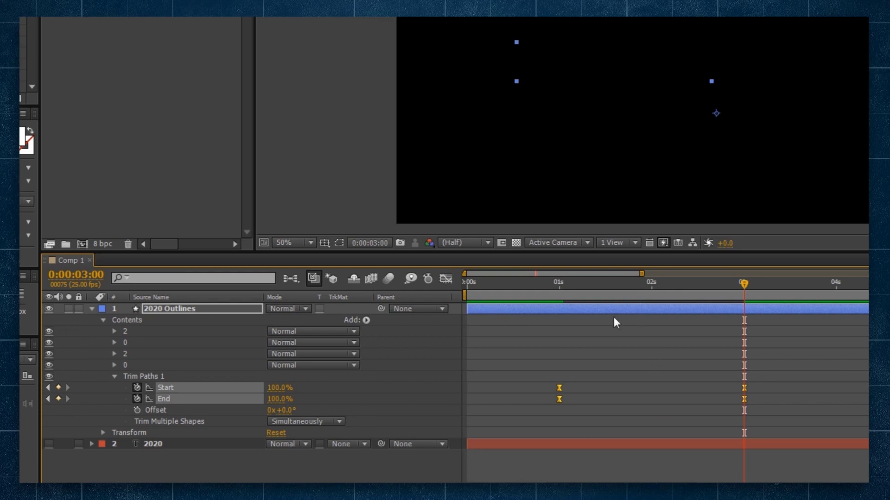
{"action": "left_click", "coordinate": [614, 323]}
{"action": "left_click_drag", "start_coordinate": [504, 366], "coordinate": [774, 383]}
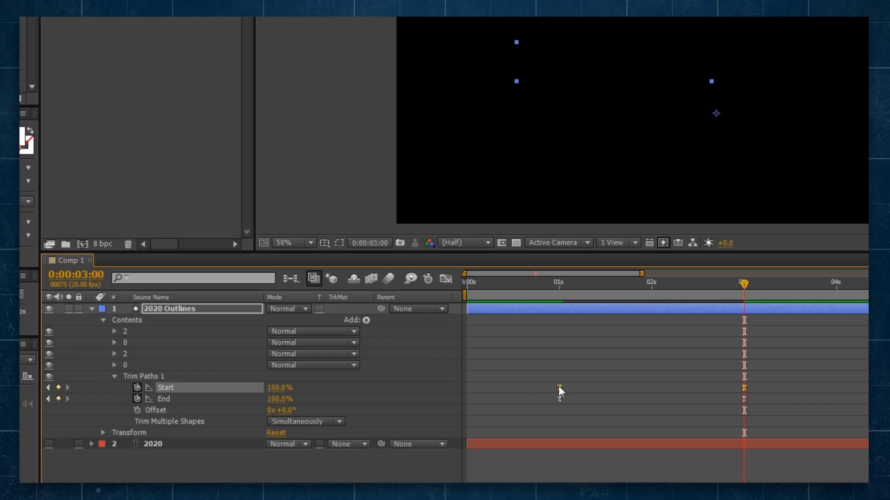
{"action": "left_click_drag", "start_coordinate": [559, 388], "coordinate": [577, 387]}
{"action": "left_click", "coordinate": [555, 287]}
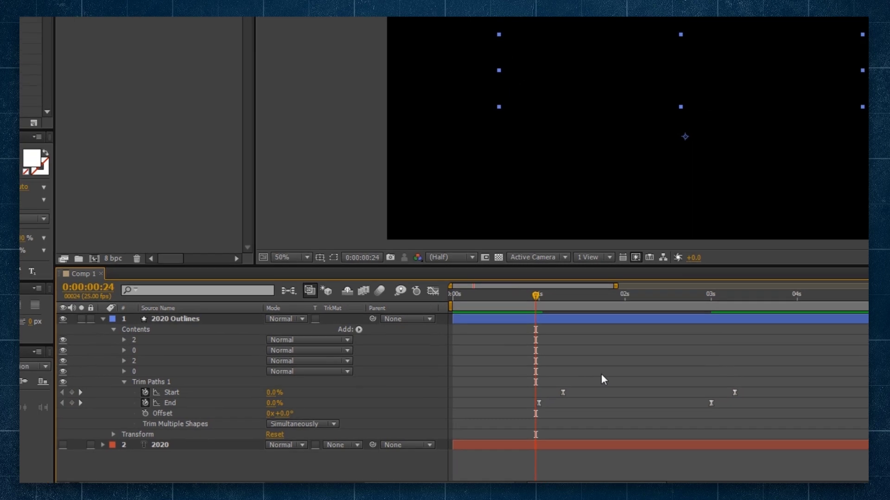
{"action": "key", "text": "space"}
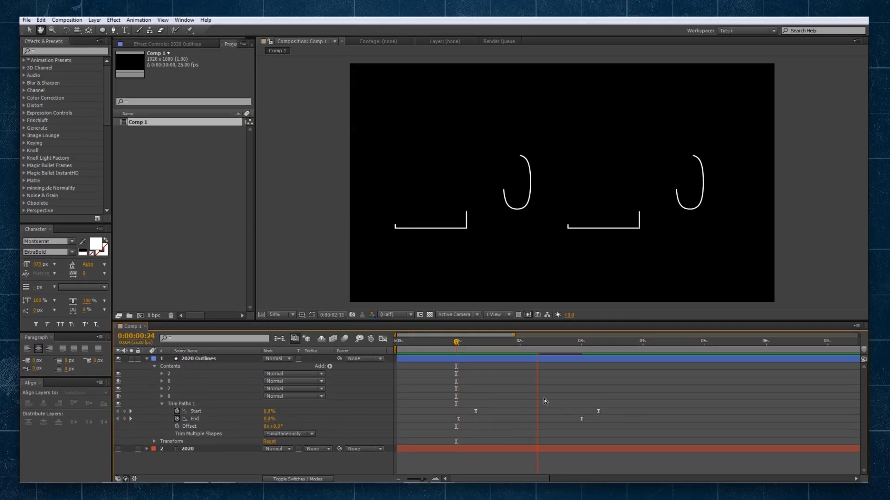
{"action": "left_click_drag", "start_coordinate": [465, 348], "coordinate": [524, 342]}
{"action": "left_click", "coordinate": [204, 359]}
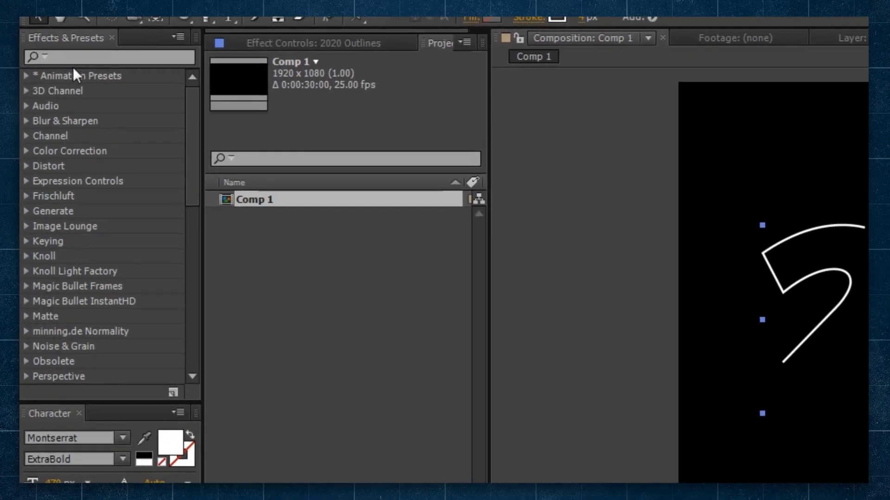
- Apply CC Force Motion Blur from the Time effects to the 2020 Outlines layer
{"action": "scroll", "coordinate": [51, 178], "scroll_direction": "down", "scroll_amount": 10}
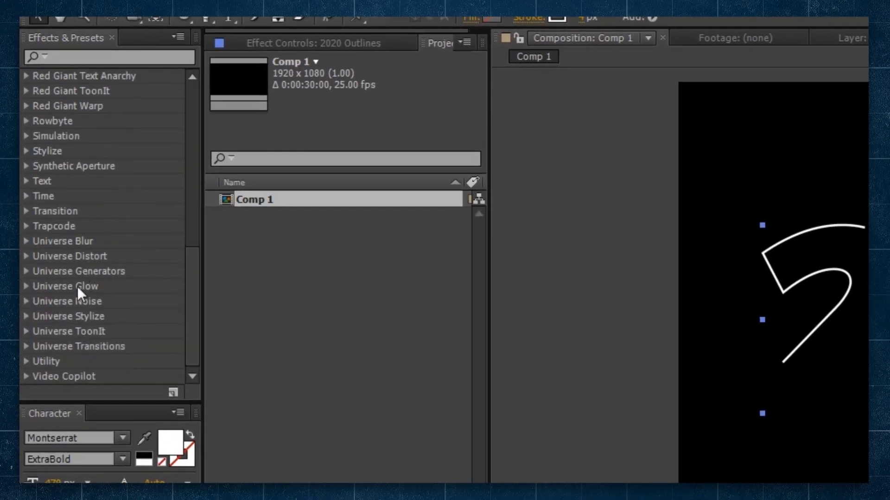
{"action": "left_click", "coordinate": [26, 197]}
{"action": "left_click_drag", "start_coordinate": [95, 213], "coordinate": [204, 272]}
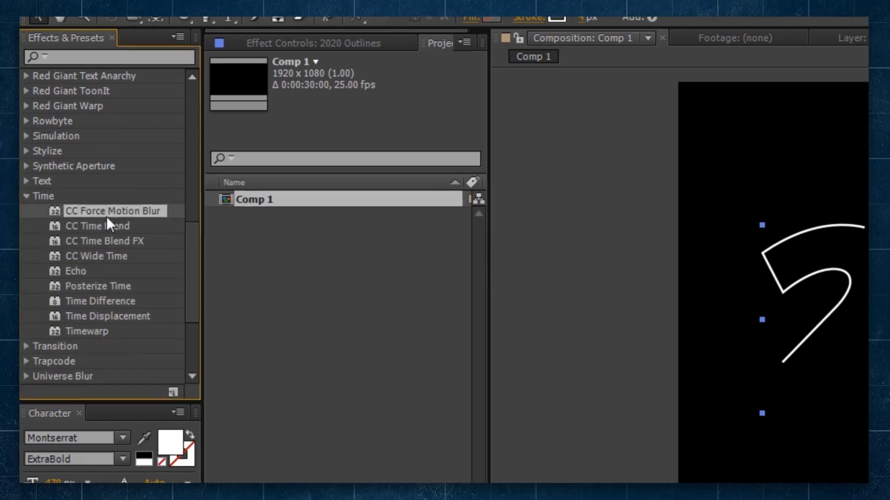
{"action": "left_click_drag", "start_coordinate": [113, 158], "coordinate": [208, 357]}
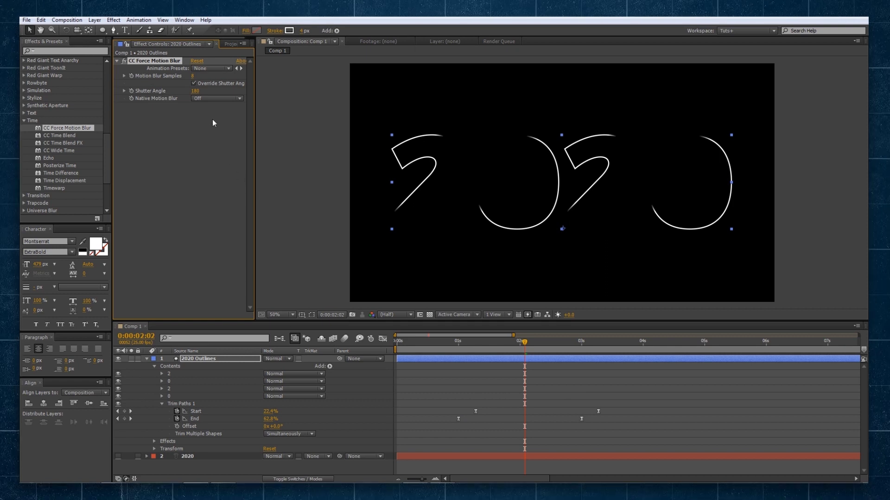
- Set CC Force Motion Blur to 40 samples and a 3500 shutter angle
{"action": "left_click", "coordinate": [192, 76]}
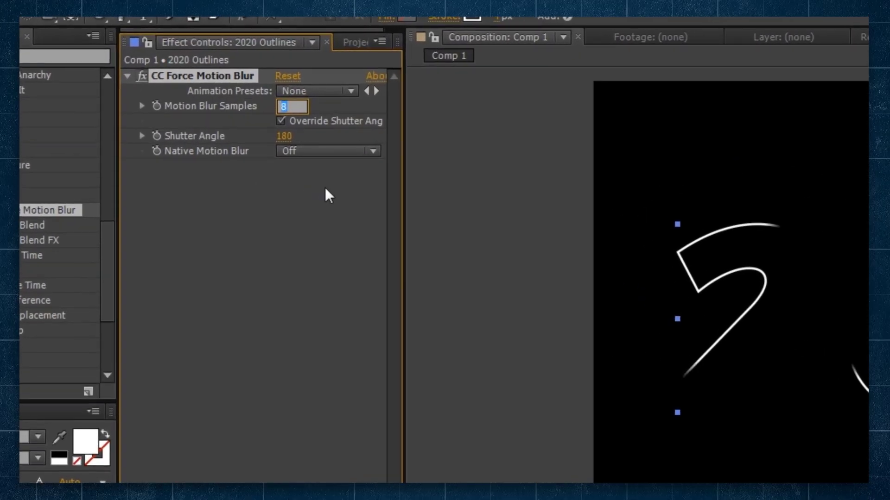
{"action": "type", "text": "40"}
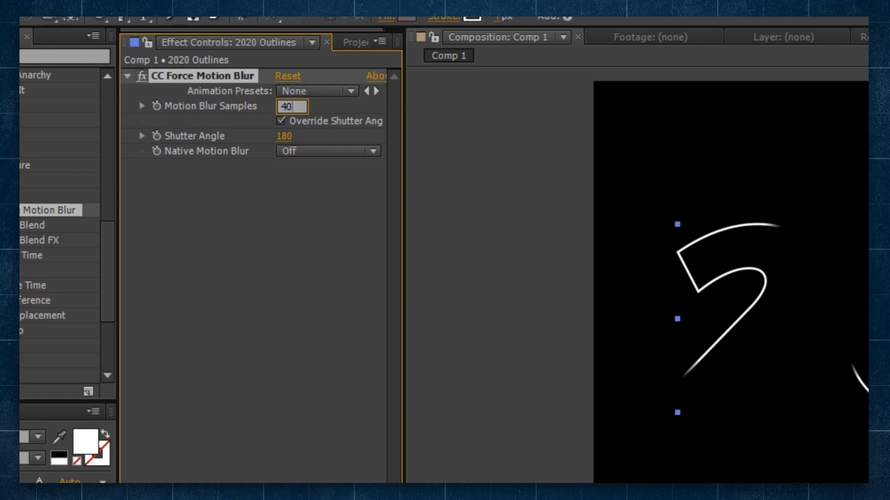
{"action": "key", "text": "Return"}
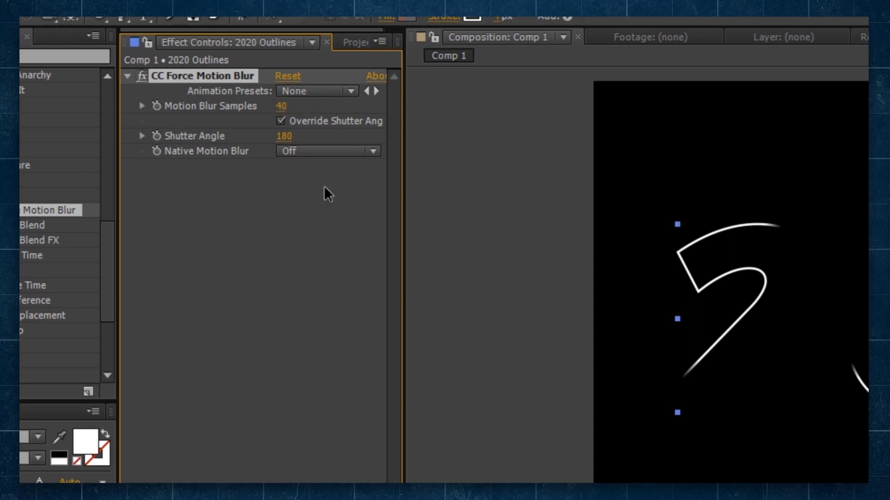
{"action": "left_click", "coordinate": [284, 139]}
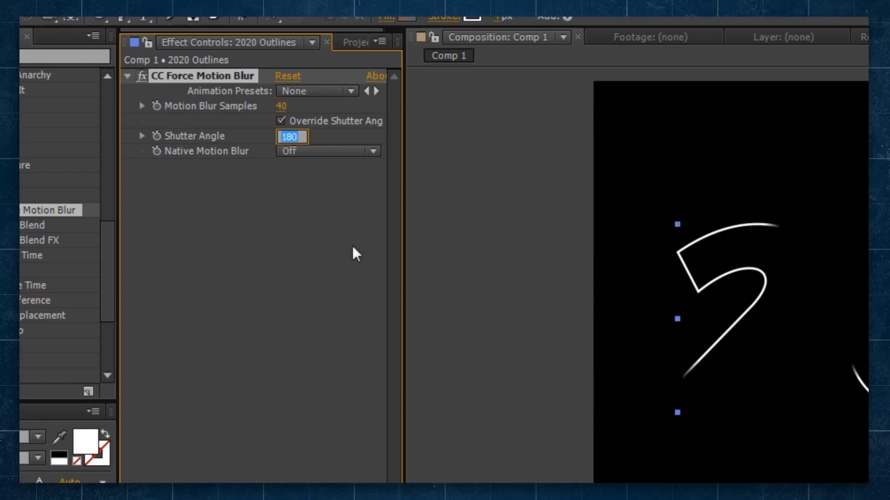
{"action": "type", "text": "3500"}
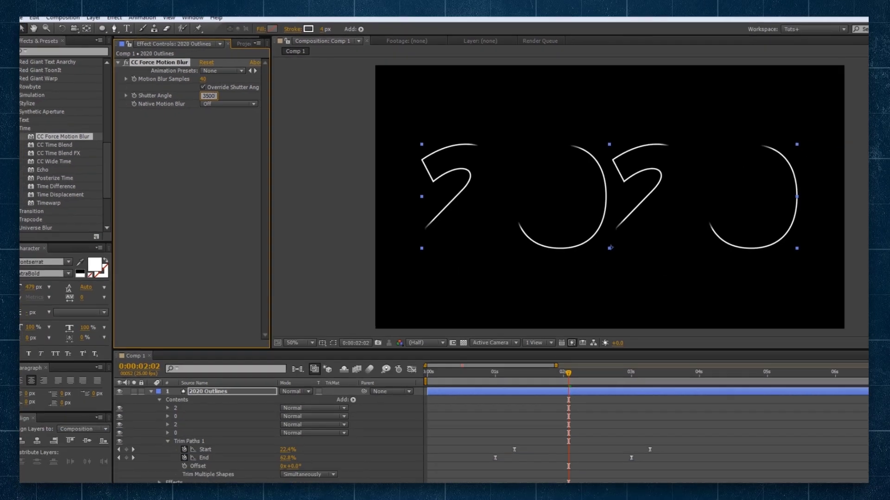
{"action": "key", "text": "Return"}
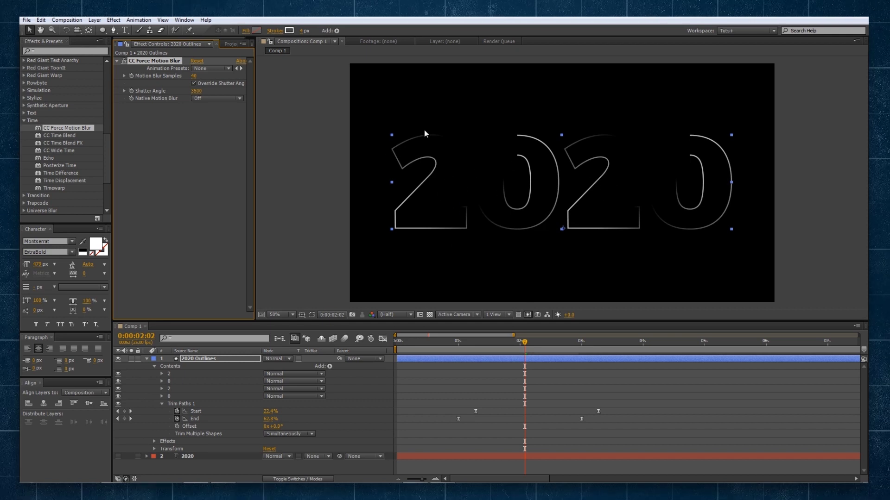
- Check the blurred strokes at full size, then scrub back and preview the animation
{"action": "key", "text": "slash"}
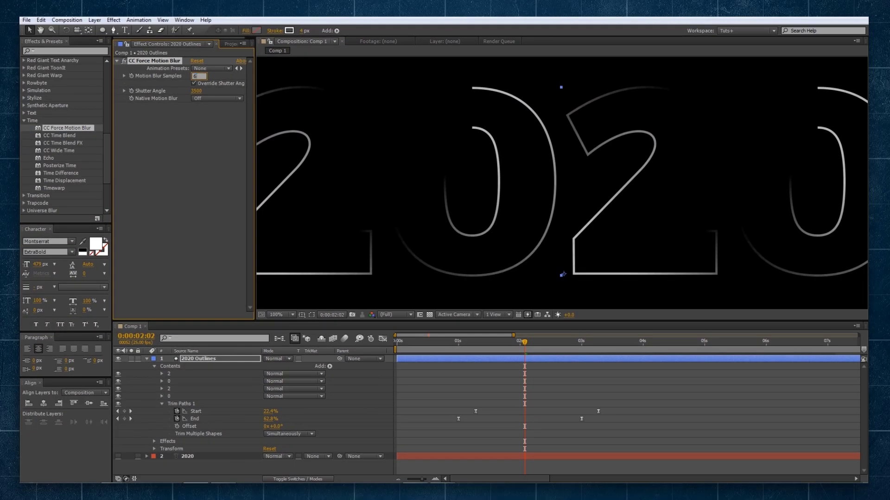
{"action": "key", "text": "comma"}
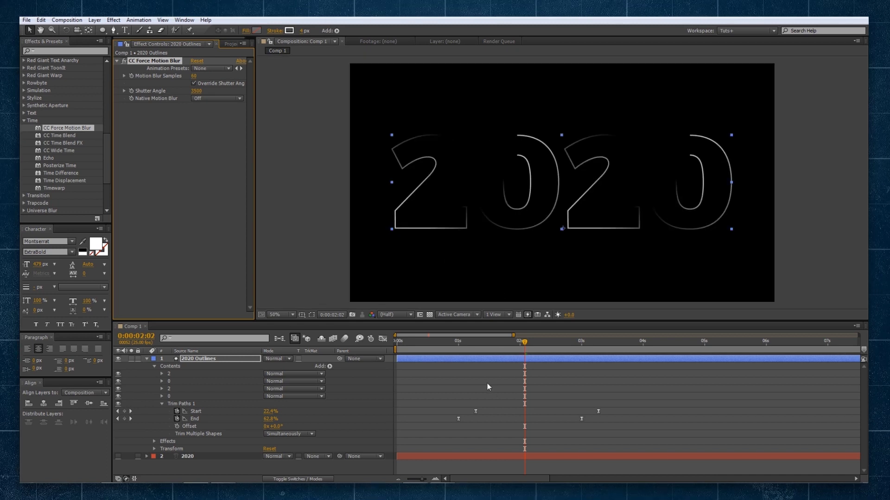
{"action": "left_click", "coordinate": [473, 391]}
{"action": "left_click", "coordinate": [404, 359]}
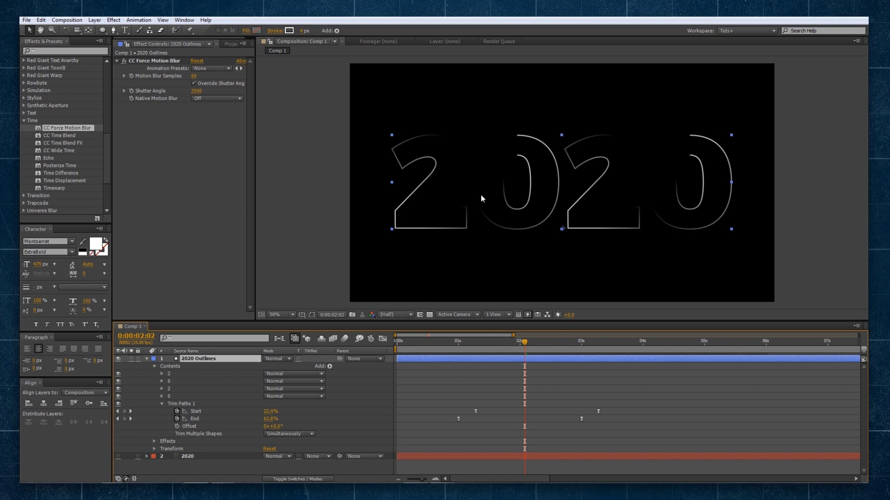
{"action": "left_click_drag", "start_coordinate": [471, 351], "coordinate": [430, 347]}
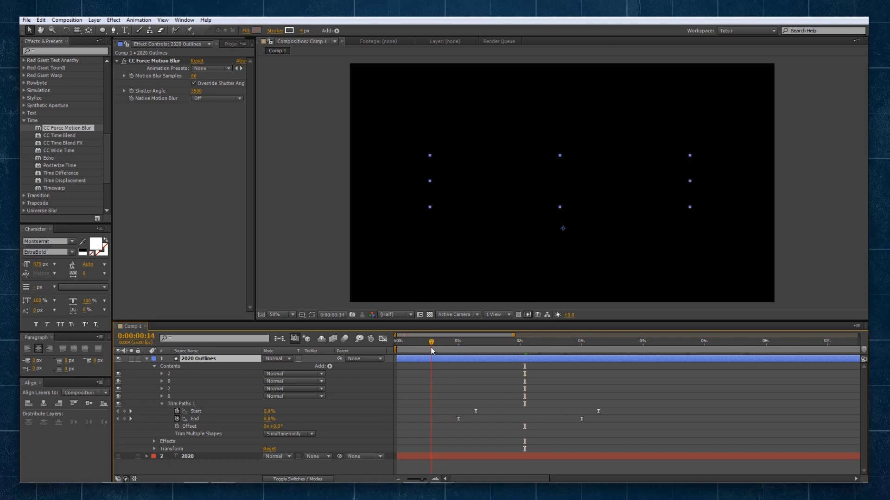
{"action": "key", "text": "space"}
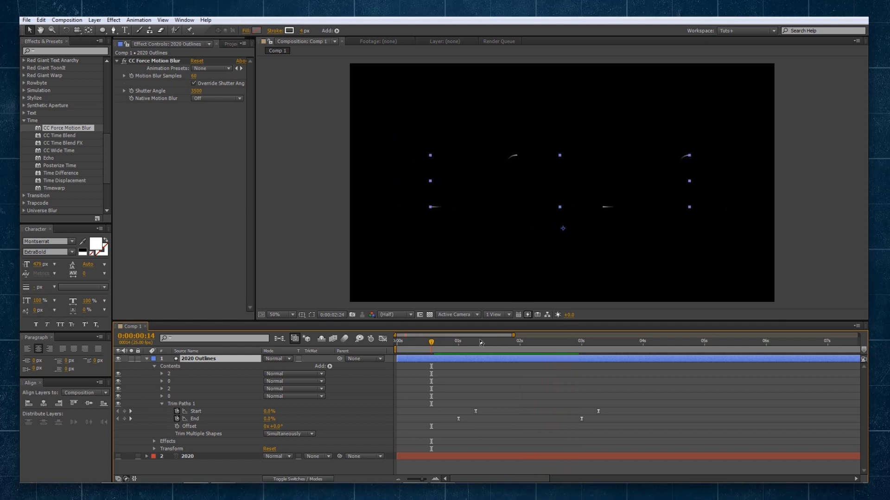
- Duplicate 2020 Outlines with motion blur off on the copy, and make the copy the original's alpha matte
{"action": "left_click", "coordinate": [460, 343]}
{"action": "left_click_drag", "start_coordinate": [460, 345], "coordinate": [491, 346]}
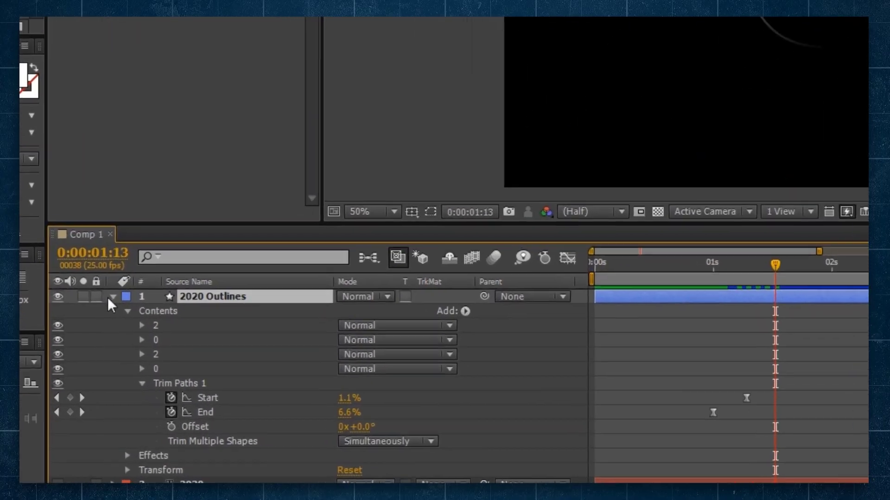
{"action": "left_click", "coordinate": [146, 359]}
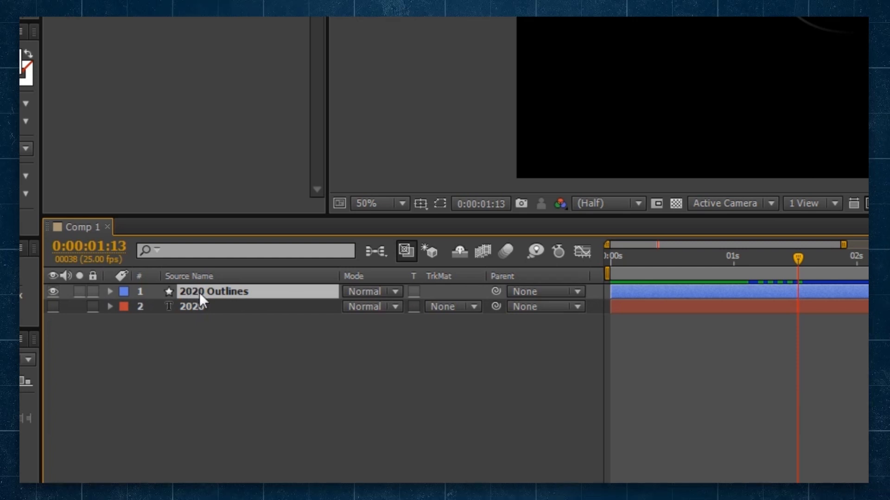
{"action": "key", "text": "ctrl+d"}
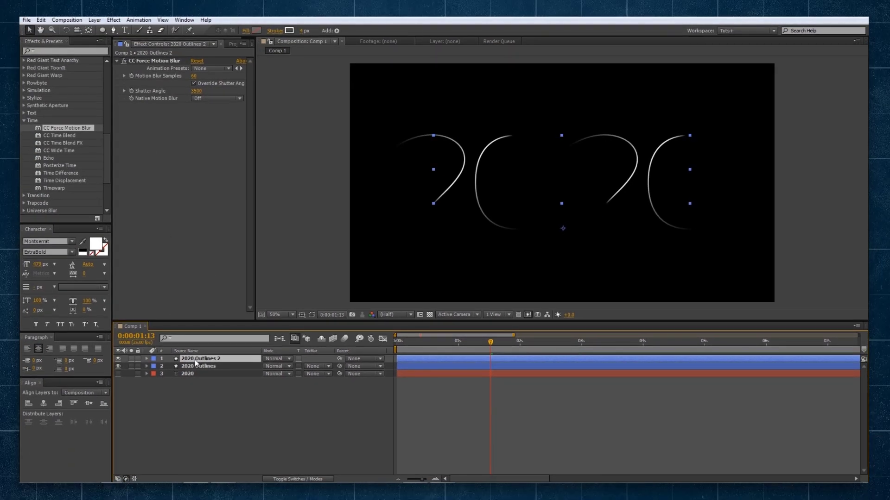
{"action": "left_click", "coordinate": [124, 60]}
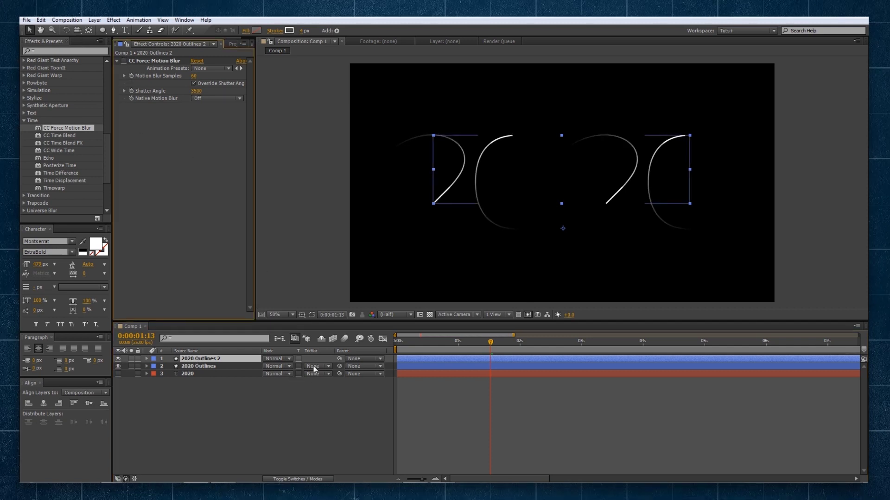
{"action": "left_click", "coordinate": [210, 366]}
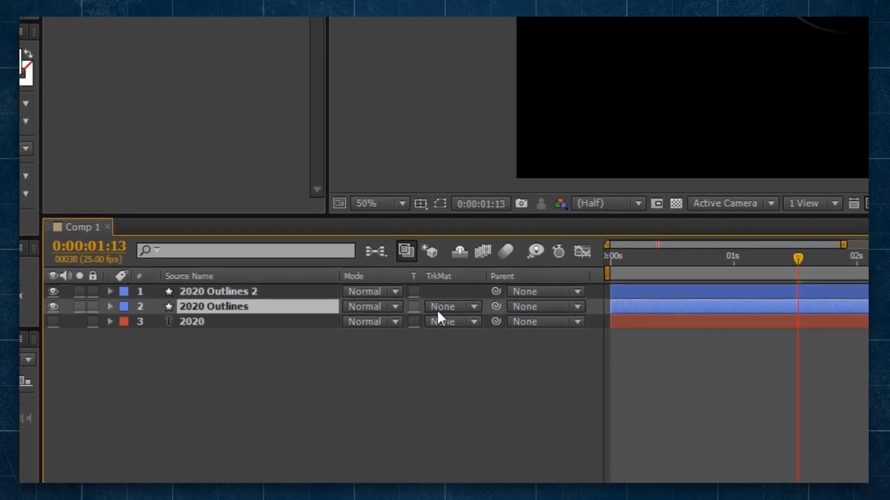
{"action": "left_click", "coordinate": [306, 366]}
{"action": "left_click", "coordinate": [462, 350]}
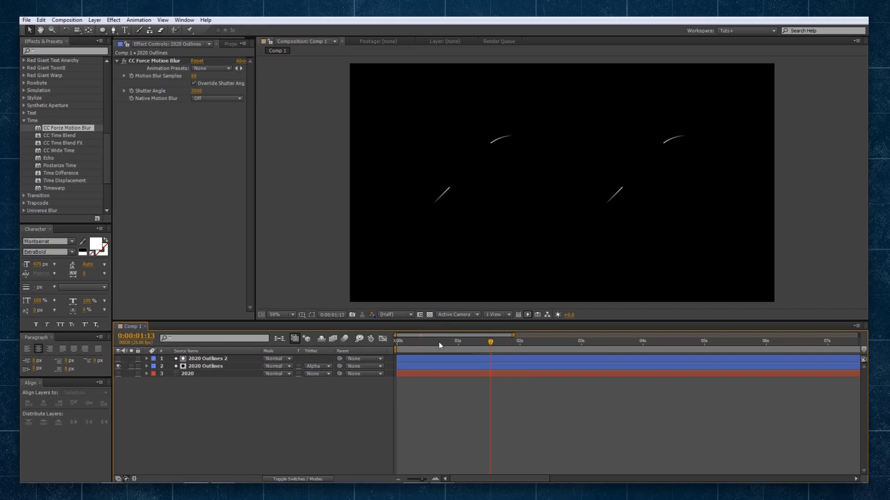
- Scrub through the early frames to check the matted strokes and reselect 2020 Outlines
{"action": "left_click_drag", "start_coordinate": [438, 342], "coordinate": [431, 347]}
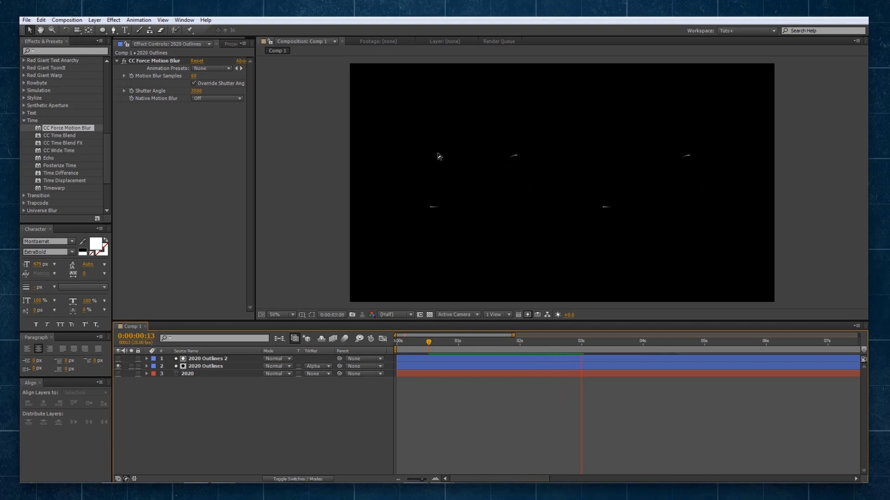
{"action": "left_click_drag", "start_coordinate": [430, 343], "coordinate": [519, 348]}
{"action": "left_click", "coordinate": [242, 366]}
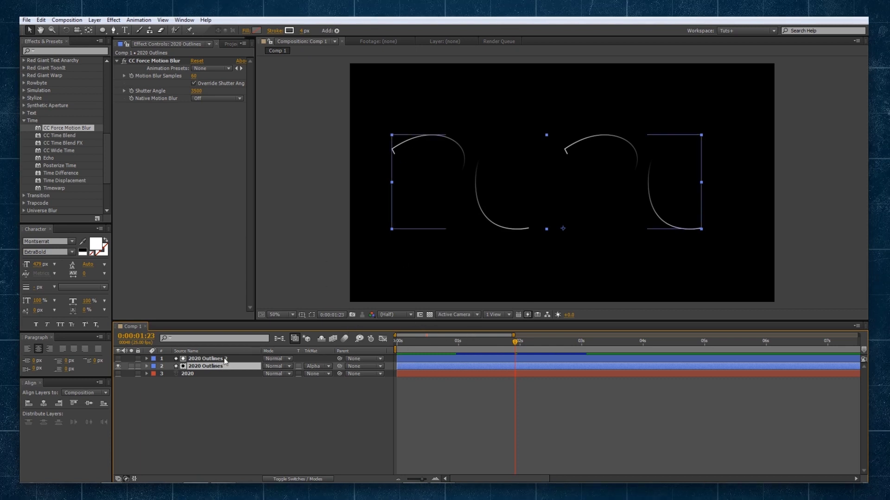
- Duplicate into 2020 Outlines 3, visible with motion blur on, stroked pale yellow and starting slightly later
{"action": "left_click", "coordinate": [251, 358]}
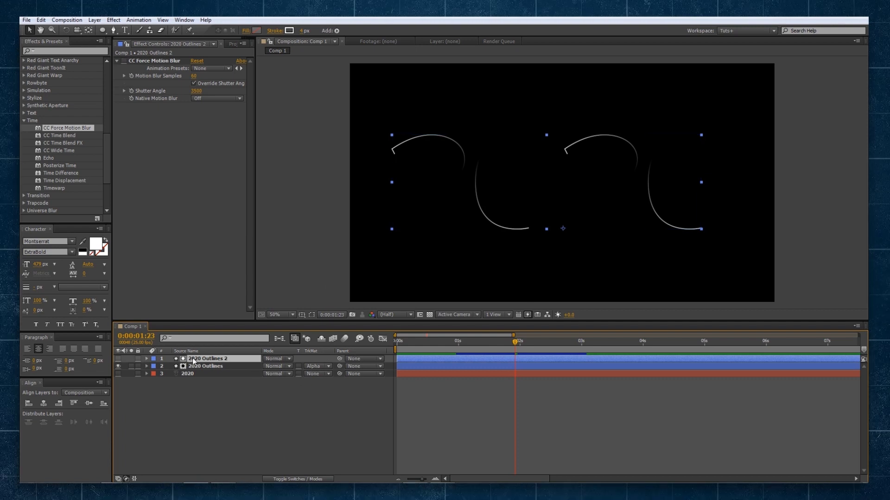
{"action": "key", "text": "ctrl+d"}
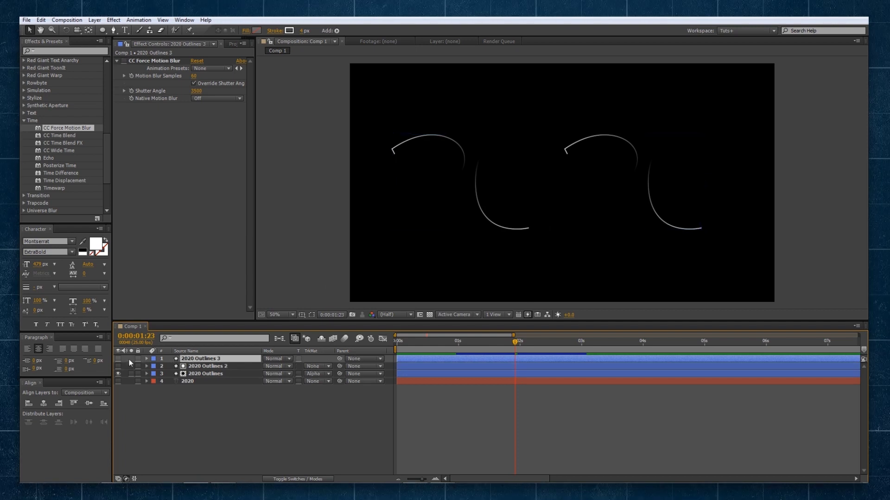
{"action": "left_click", "coordinate": [118, 359]}
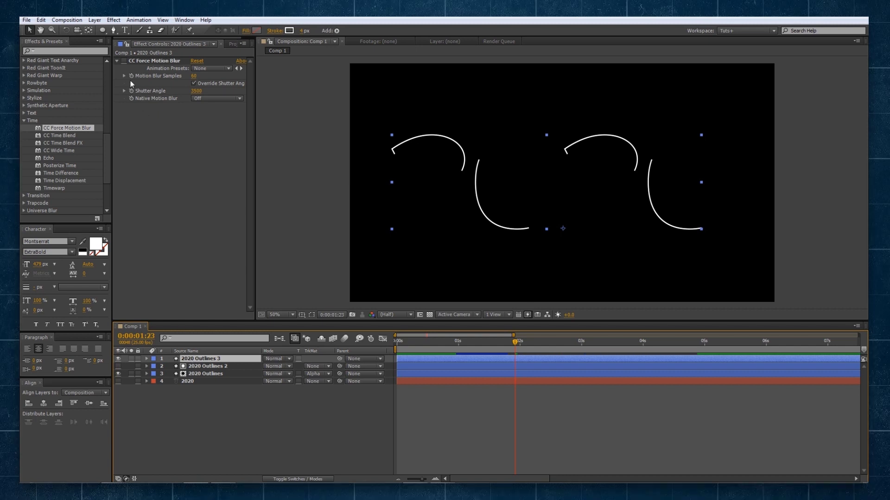
{"action": "left_click", "coordinate": [124, 61]}
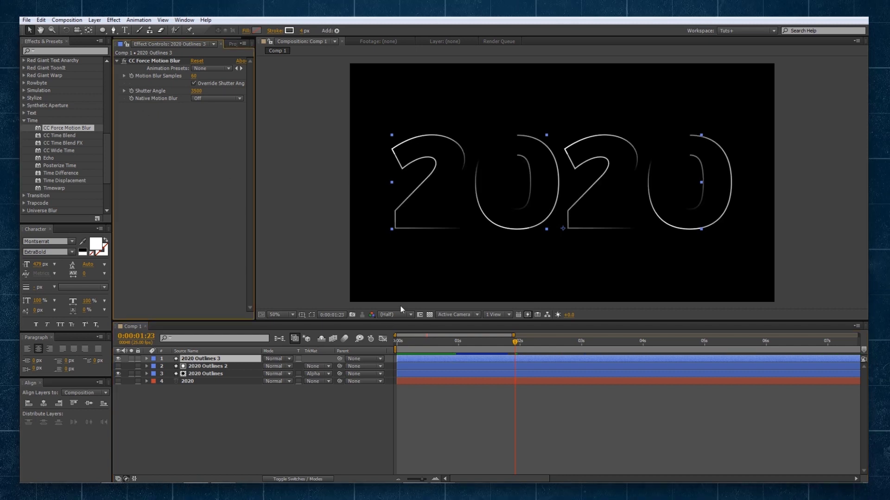
{"action": "left_click", "coordinate": [289, 30]}
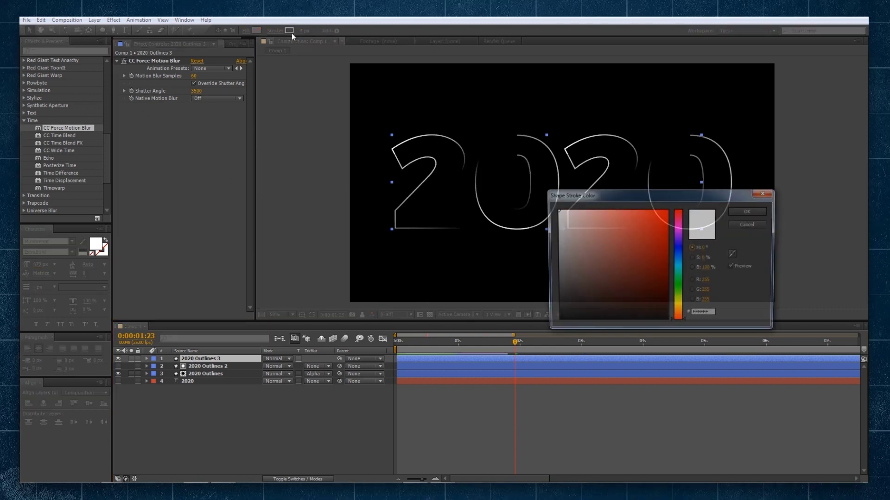
{"action": "left_click", "coordinate": [678, 307]}
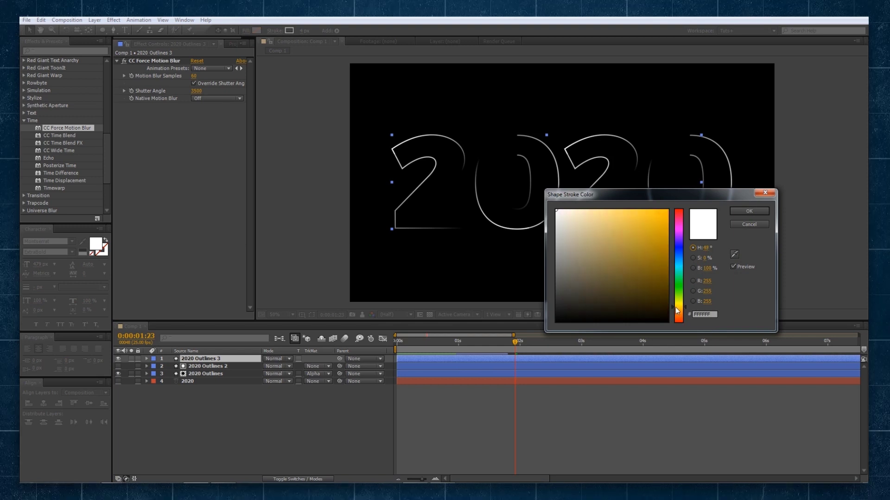
{"action": "left_click", "coordinate": [629, 217]}
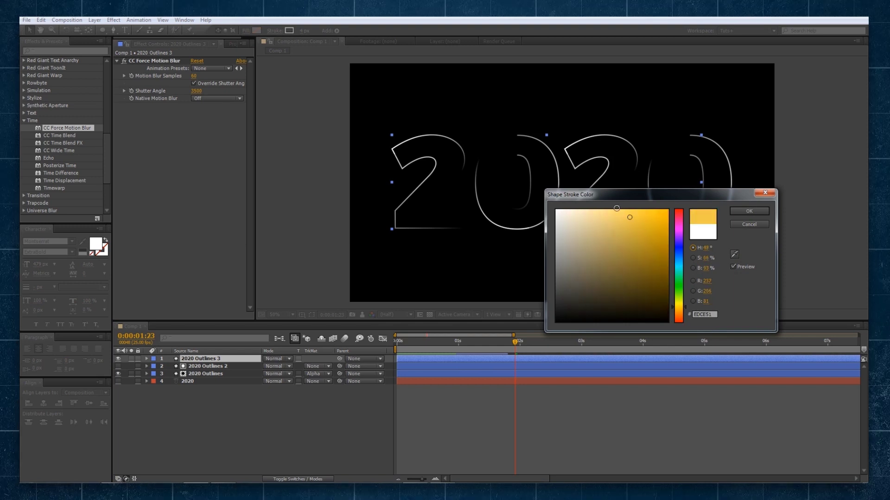
{"action": "left_click", "coordinate": [758, 210]}
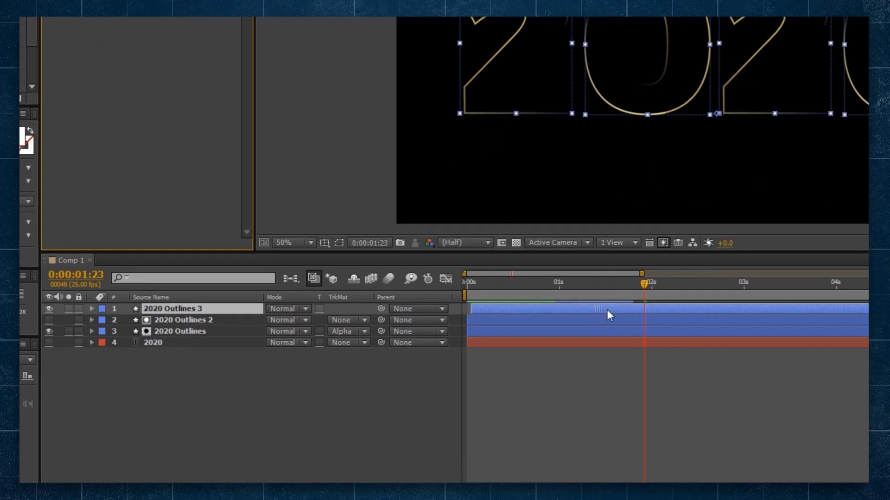
{"action": "left_click_drag", "start_coordinate": [619, 311], "coordinate": [621, 311]}
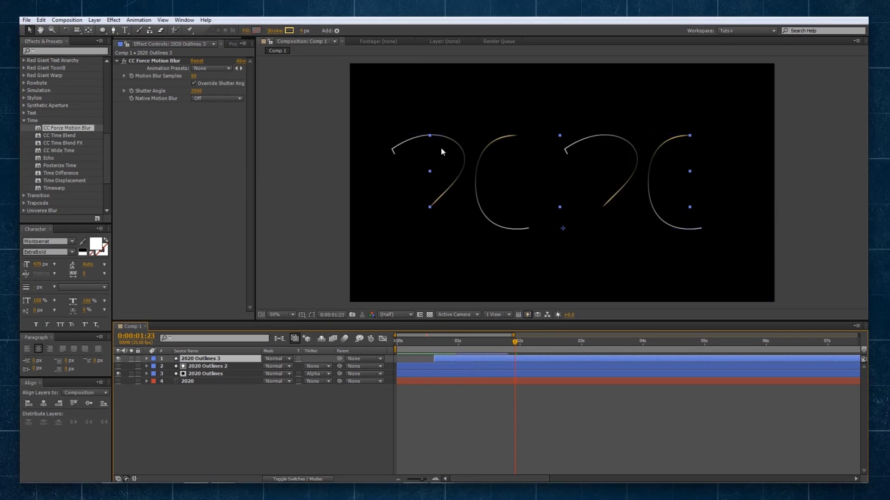
{"action": "left_click_drag", "start_coordinate": [452, 357], "coordinate": [430, 361]}
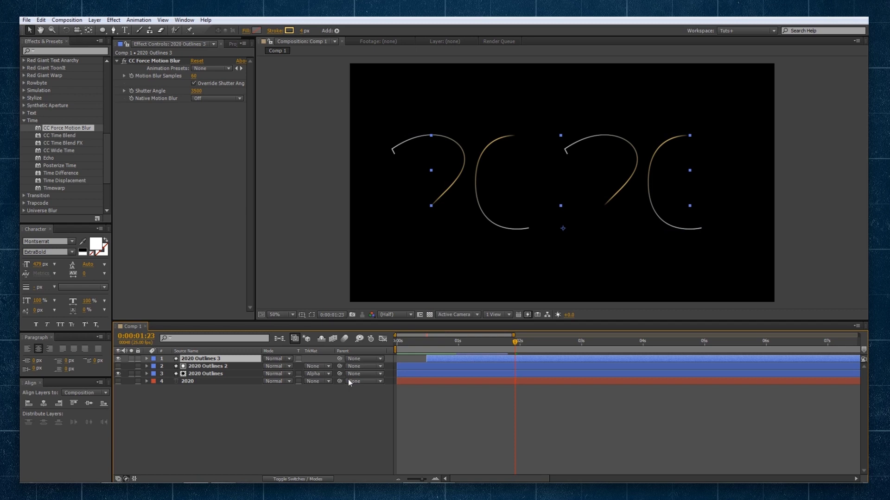
- Duplicate it into 2020 Outlines 4, starting later still, with a pink stroke
{"action": "key", "text": "ctrl+d"}
{"action": "left_click_drag", "start_coordinate": [439, 361], "coordinate": [485, 363]}
{"action": "left_click", "coordinate": [290, 31]}
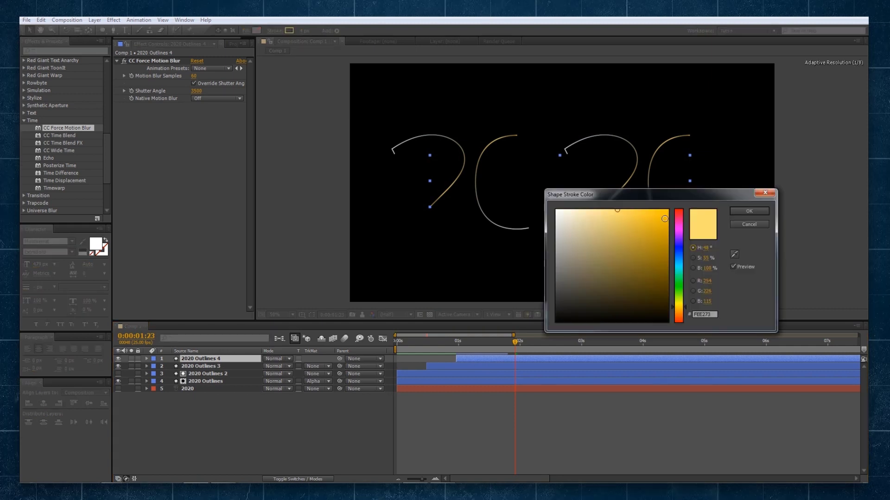
{"action": "left_click", "coordinate": [677, 221]}
{"action": "left_click", "coordinate": [740, 212]}
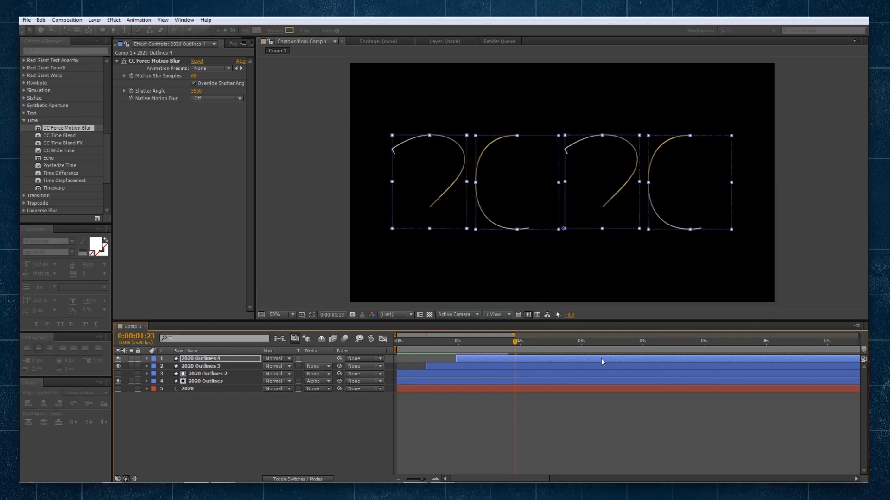
{"action": "left_click", "coordinate": [533, 411]}
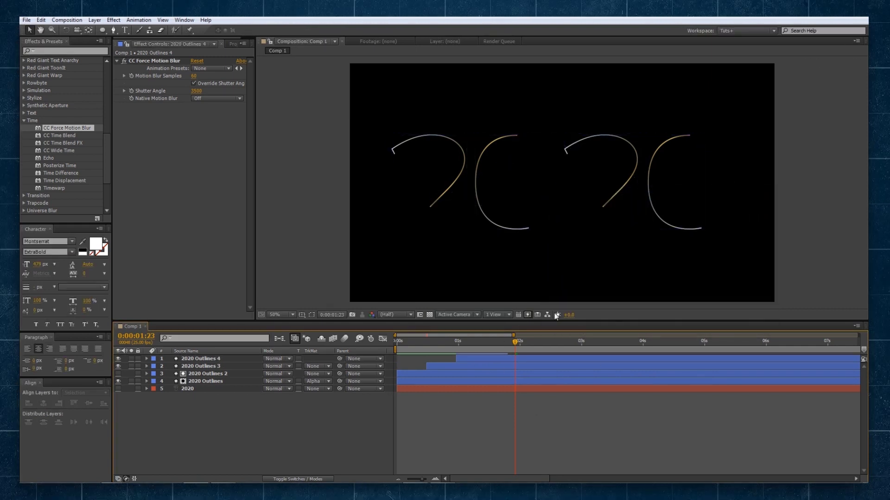
{"action": "left_click", "coordinate": [411, 339]}
{"action": "key", "text": "space"}
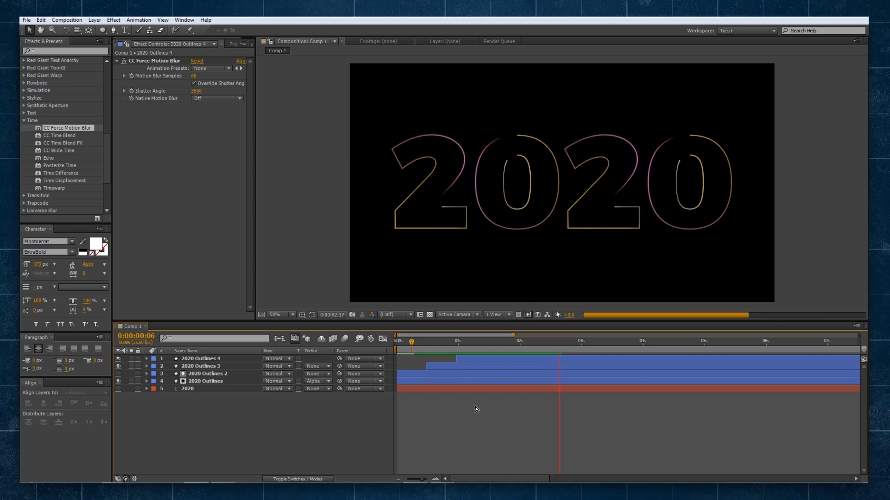
{"action": "key", "text": "space"}
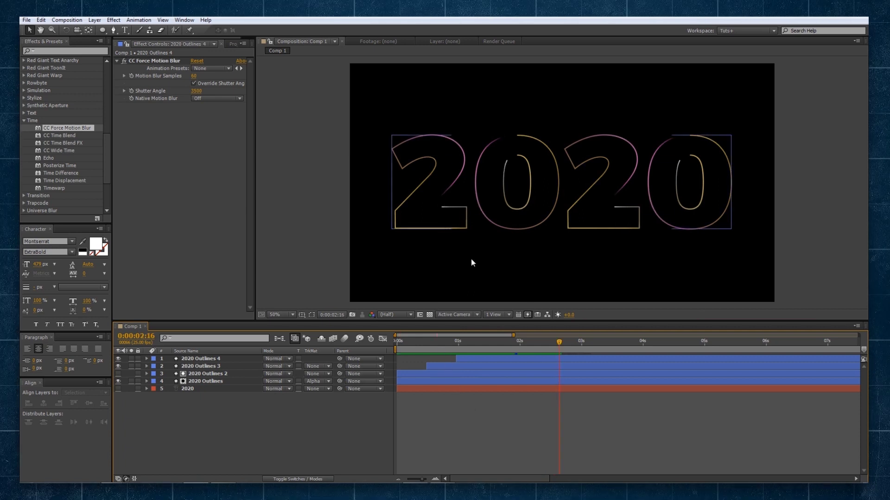
{"action": "left_click", "coordinate": [435, 343]}
{"action": "left_click_drag", "start_coordinate": [447, 345], "coordinate": [491, 346]}
- Duplicate 2020 Outlines as 2020 Outlines 5 with no track matte, moved to the top and soloed
{"action": "left_click", "coordinate": [199, 382]}
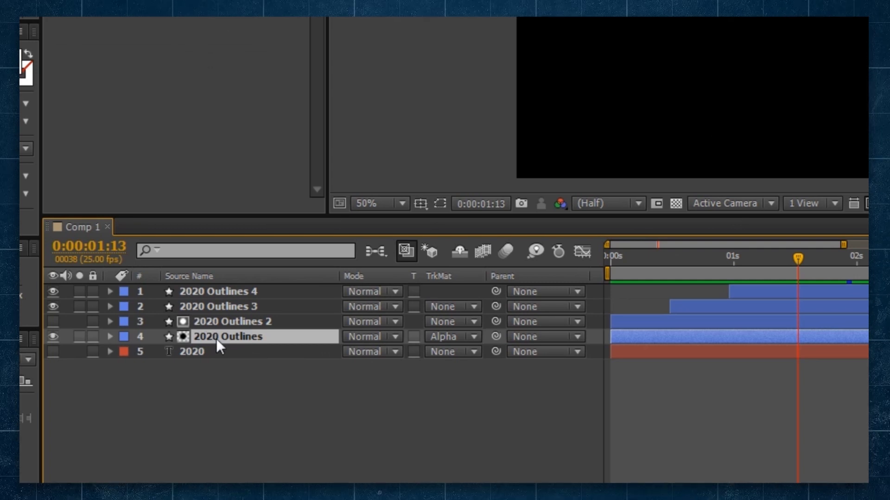
{"action": "key", "text": "ctrl+d"}
{"action": "left_click", "coordinate": [437, 324]}
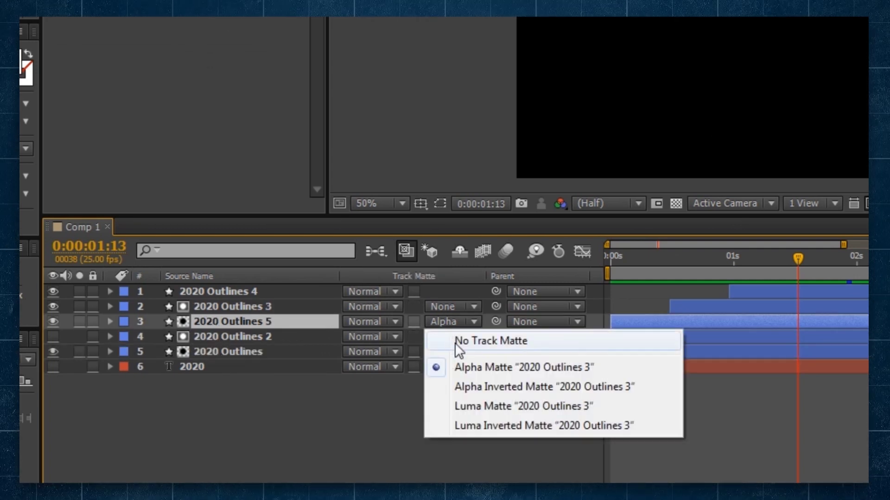
{"action": "left_click", "coordinate": [455, 343]}
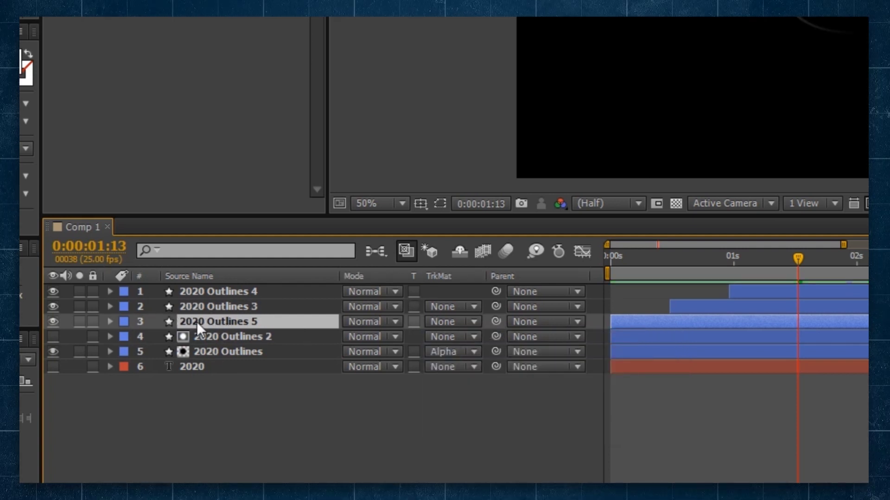
{"action": "left_click_drag", "start_coordinate": [196, 322], "coordinate": [200, 290]}
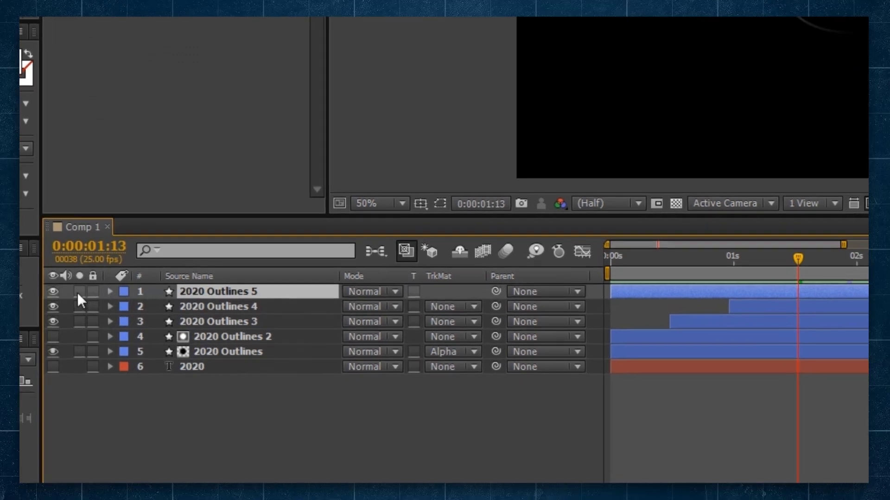
{"action": "left_click", "coordinate": [79, 292]}
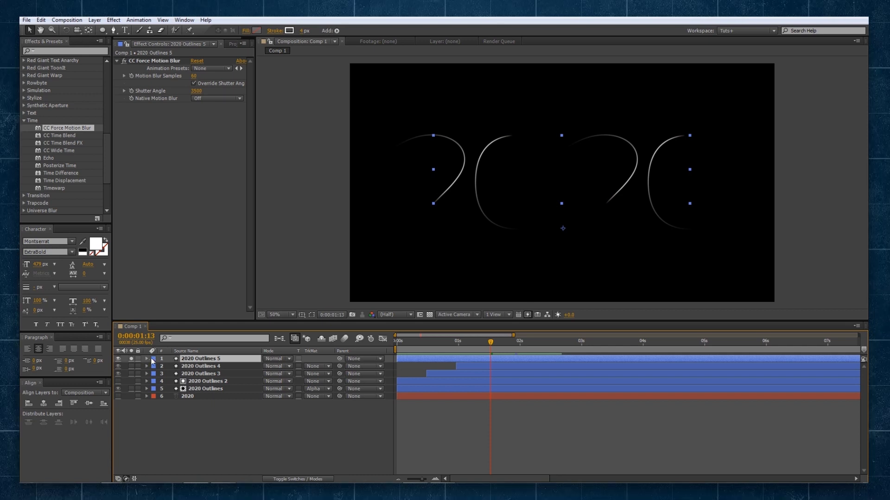
{"action": "left_click", "coordinate": [147, 358]}
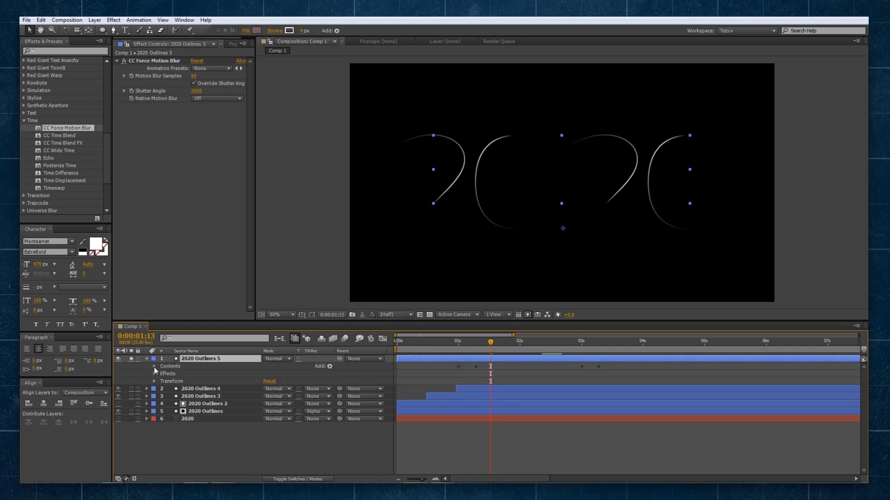
- Shift both Trim Paths 1 Start keyframes of 2020 Outlines 5 slightly earlier
{"action": "left_click", "coordinate": [154, 366]}
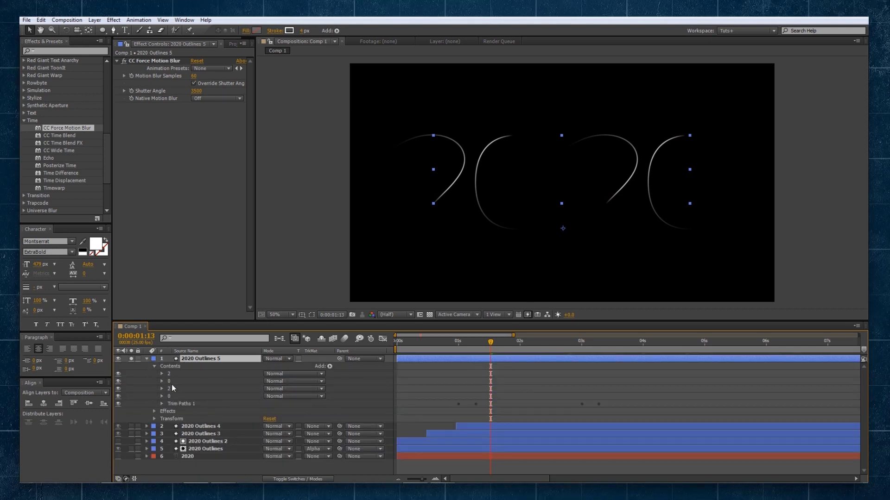
{"action": "left_click", "coordinate": [161, 404]}
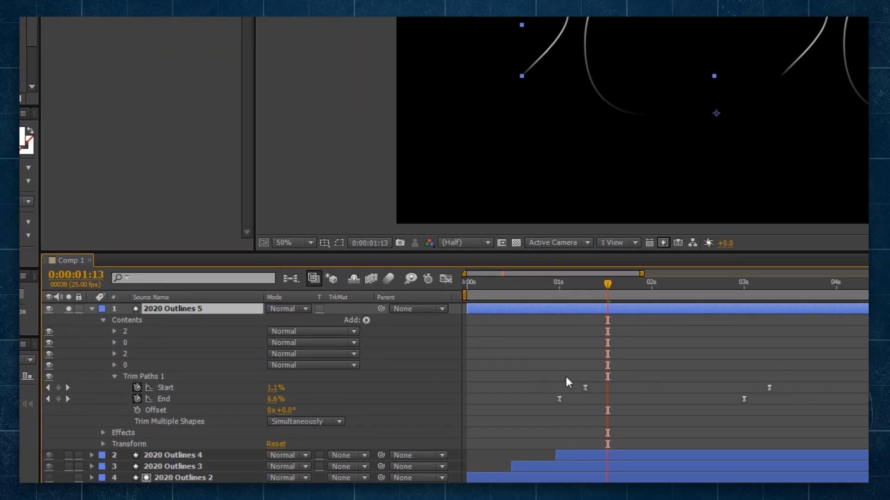
{"action": "left_click_drag", "start_coordinate": [533, 391], "coordinate": [788, 392]}
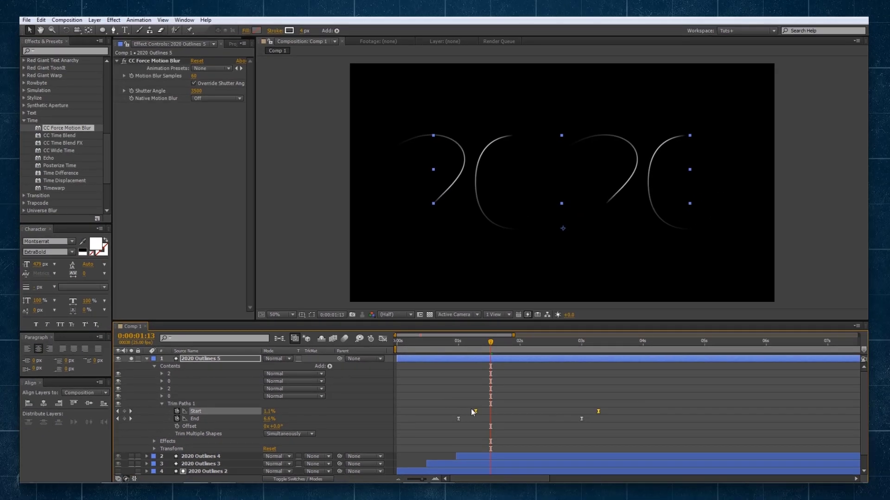
{"action": "left_click_drag", "start_coordinate": [475, 412], "coordinate": [457, 419]}
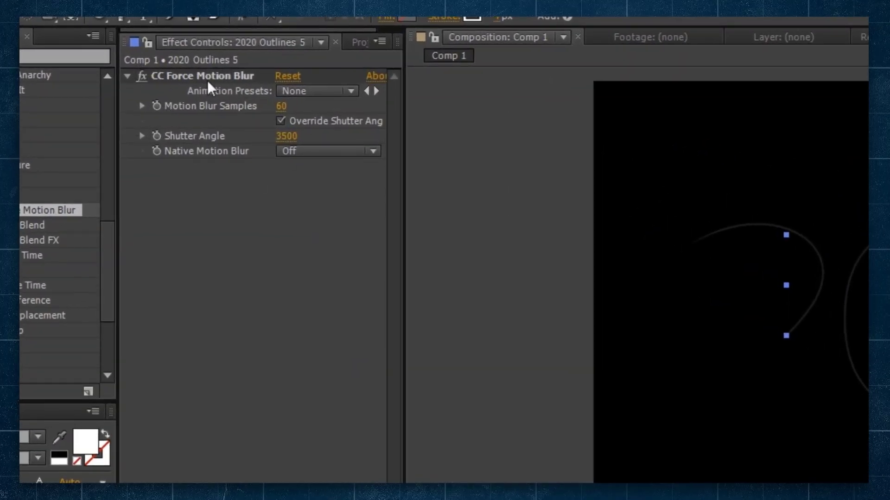
- Set the CC Force Motion Blur shutter angle to 200 on 2020 Outlines 5
{"action": "left_click", "coordinate": [284, 137]}
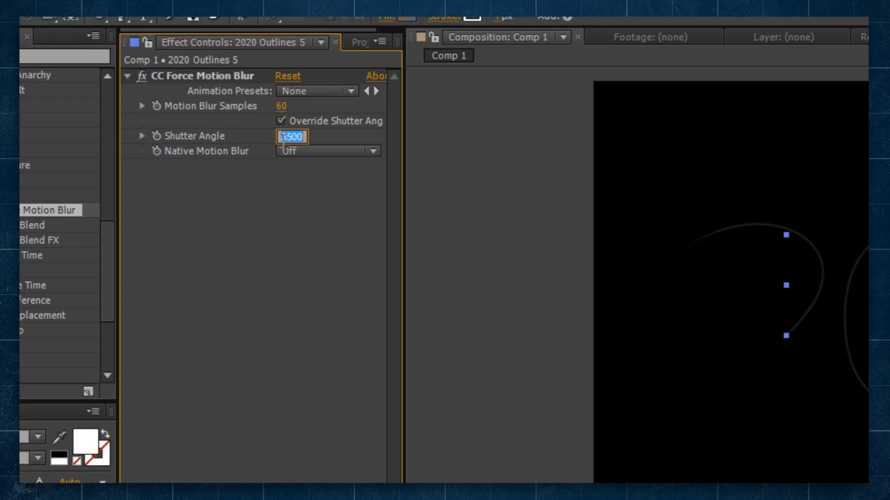
{"action": "type", "text": "200"}
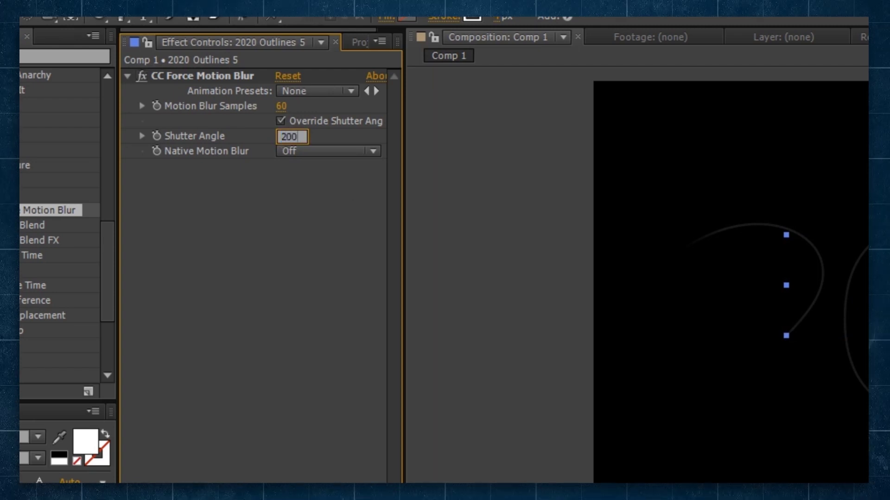
{"action": "key", "text": "Return"}
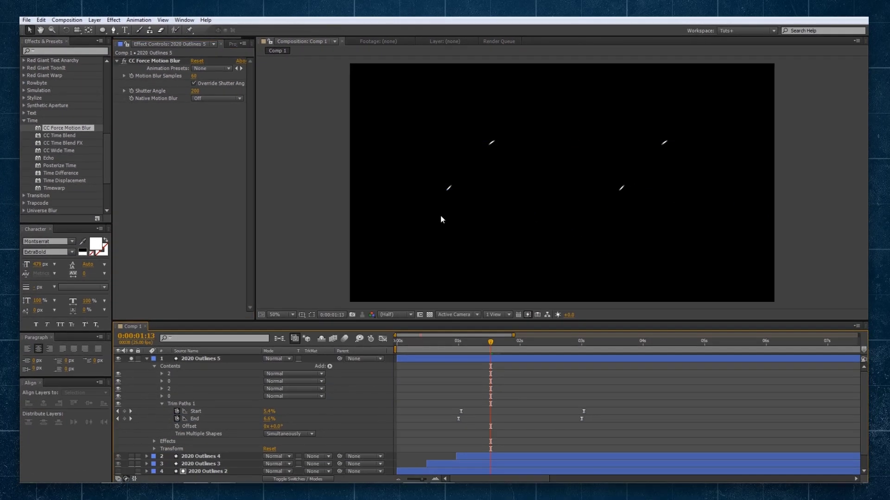
{"action": "left_click", "coordinate": [449, 188]}
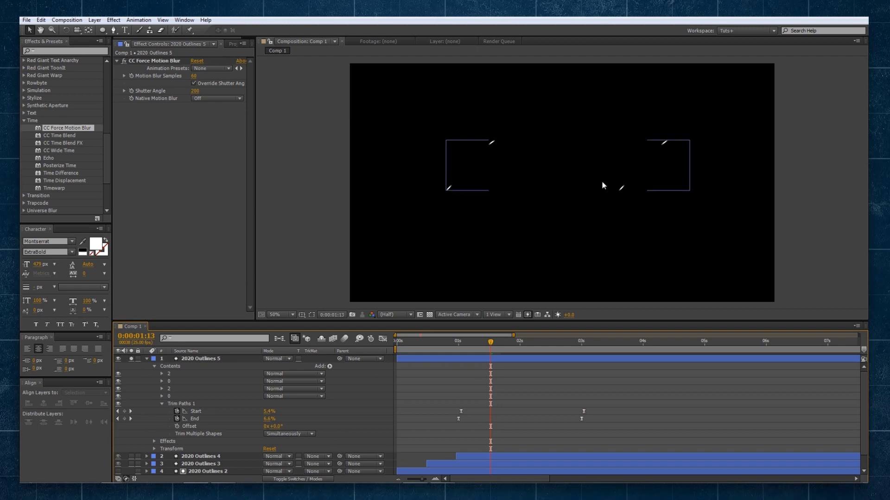
{"action": "left_click", "coordinate": [202, 223]}
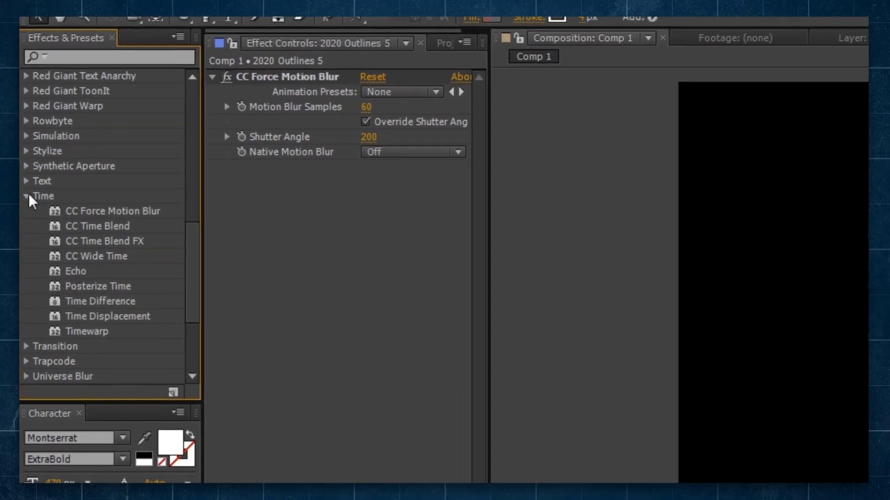
- Apply Fast Blur from Blur & Sharpen to 2020 Outlines 5 with Blurriness 12.0
{"action": "left_click", "coordinate": [24, 120]}
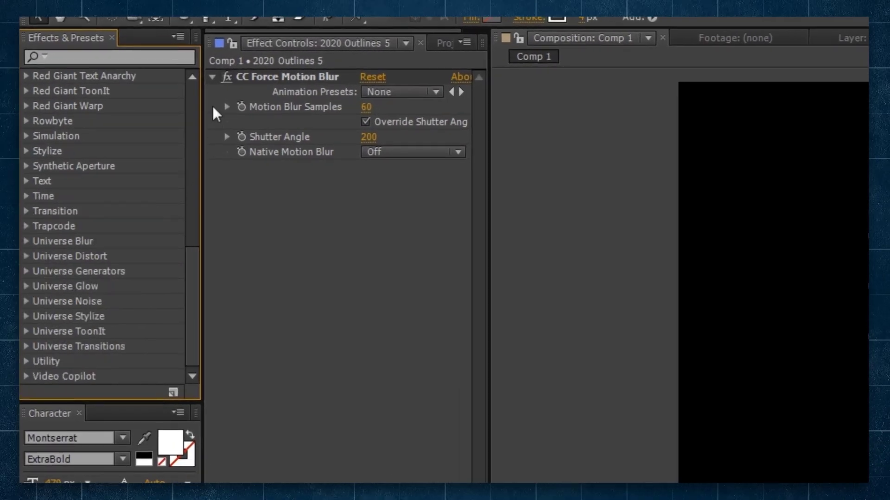
{"action": "left_click", "coordinate": [190, 99]}
{"action": "left_click", "coordinate": [191, 100]}
{"action": "left_click", "coordinate": [39, 126]}
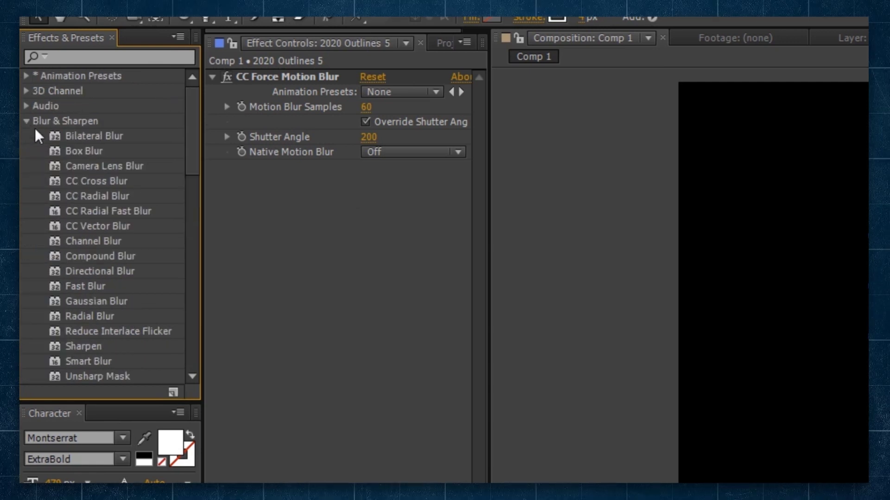
{"action": "left_click_drag", "start_coordinate": [71, 285], "coordinate": [332, 273]}
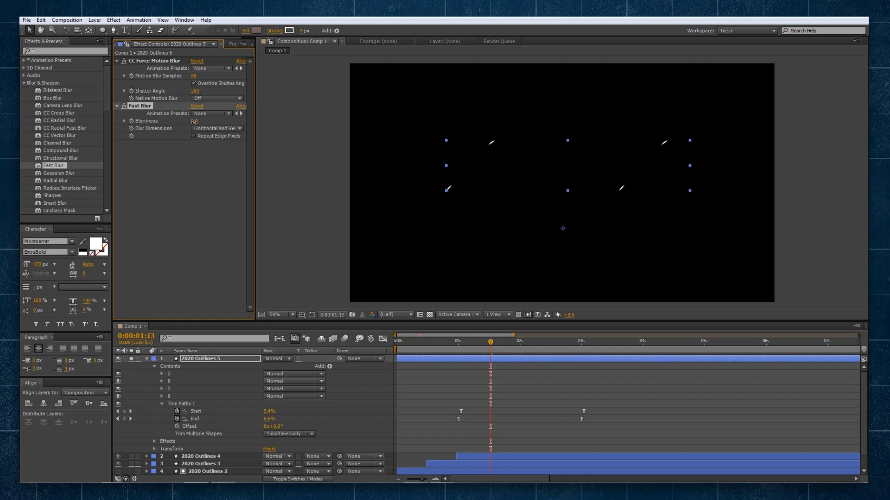
{"action": "left_click_drag", "start_coordinate": [194, 121], "coordinate": [198, 125]}
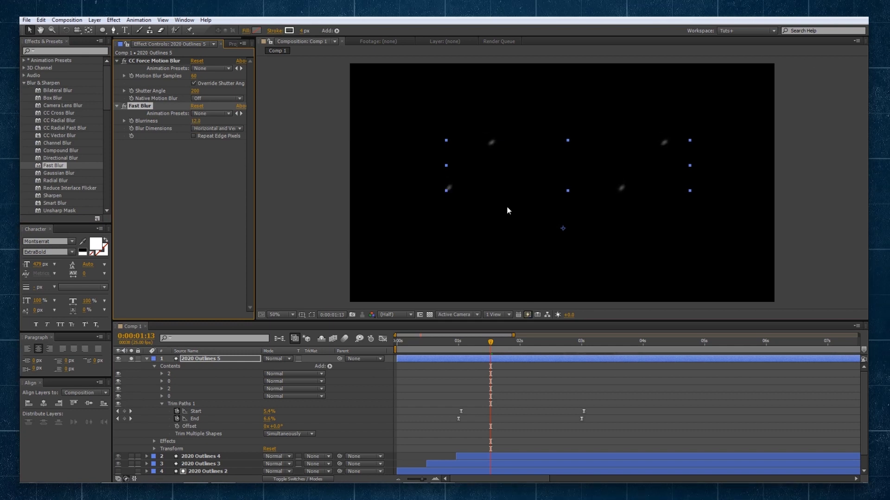
- Set the 2020 Outlines 5 blending mode to Add
{"action": "left_click", "coordinate": [275, 359]}
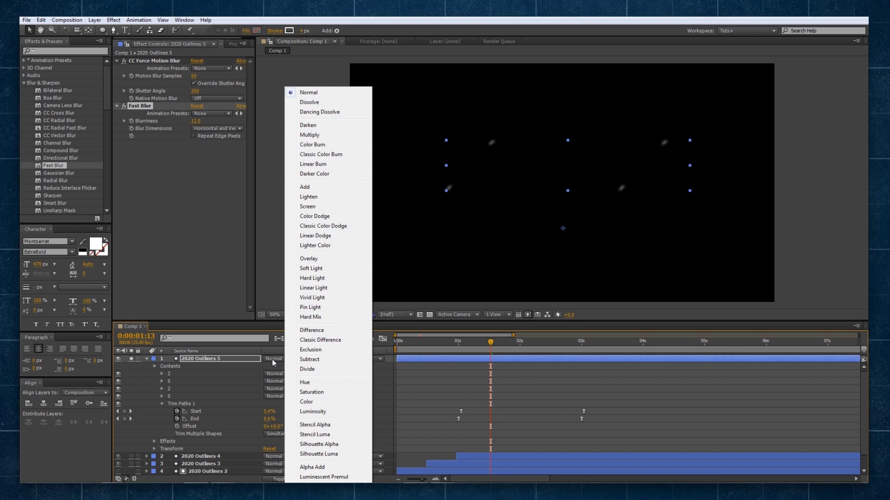
{"action": "left_click", "coordinate": [306, 187]}
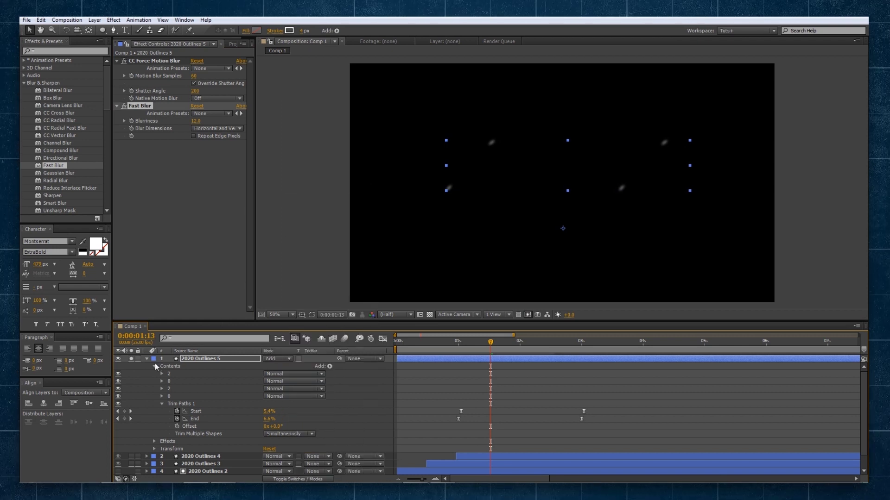
{"action": "left_click", "coordinate": [147, 359]}
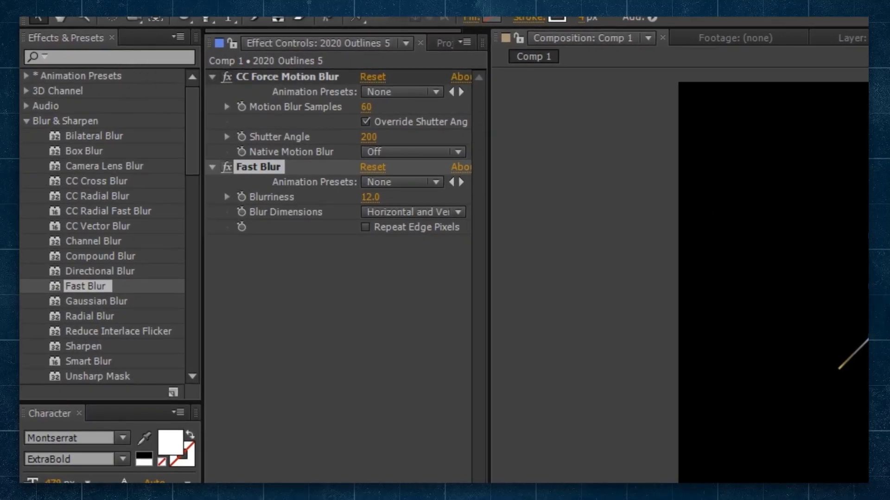
- Apply a Curves effect to the layer and raise its Alpha channel curve
{"action": "left_click", "coordinate": [65, 58]}
{"action": "type", "text": "curves"}
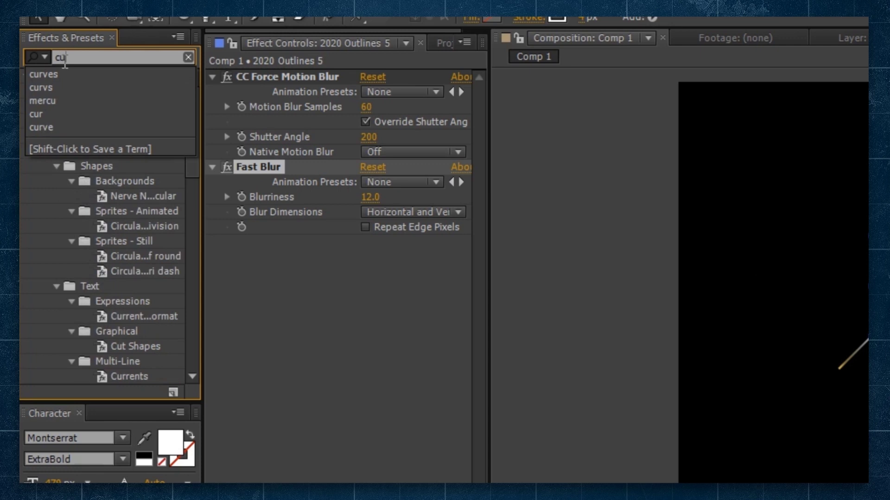
{"action": "double_click", "coordinate": [80, 150]}
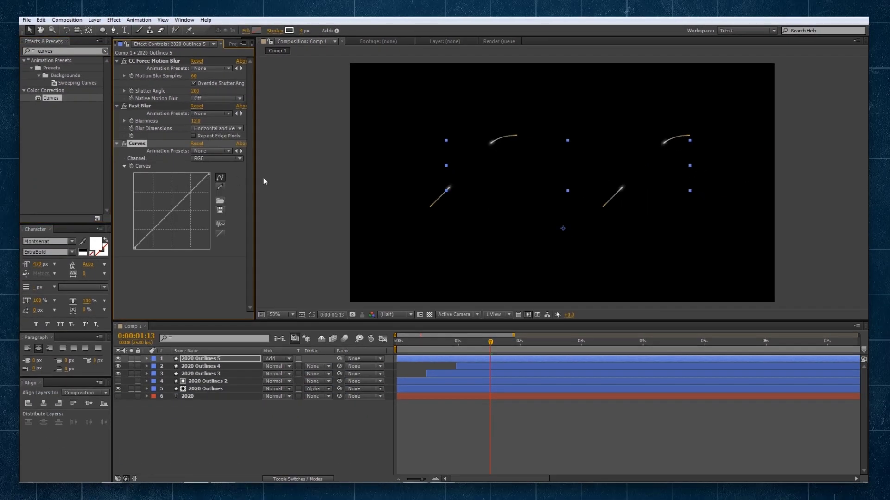
{"action": "left_click", "coordinate": [207, 159]}
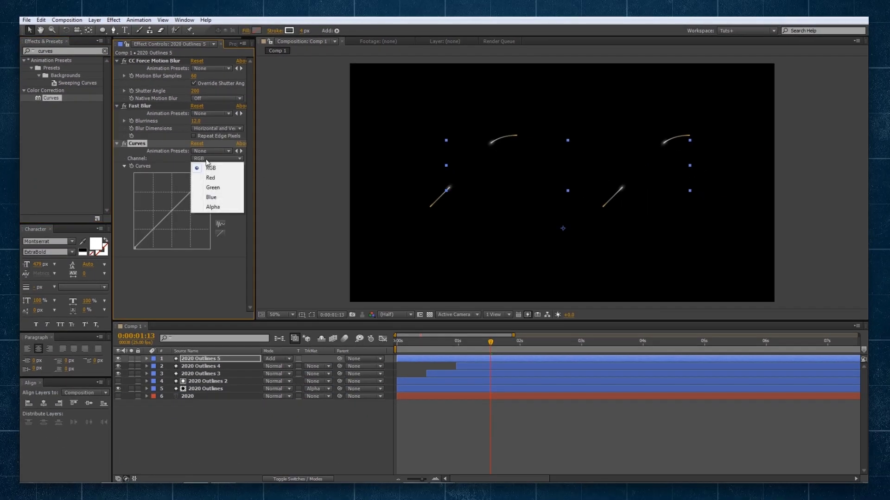
{"action": "left_click", "coordinate": [214, 207]}
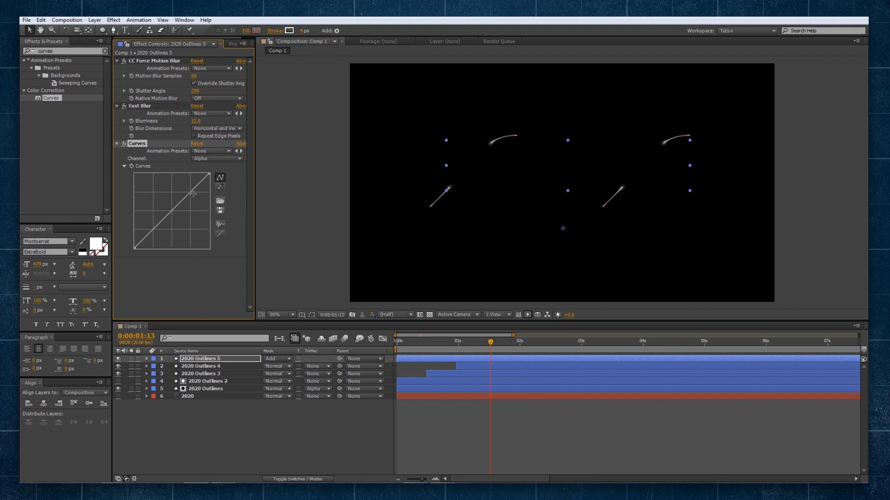
{"action": "mouse_move", "coordinate": [192, 192]}
{"action": "left_mouse_down"}
{"action": "mouse_move", "coordinate": [165, 199]}
{"action": "mouse_move", "coordinate": [154, 226]}
{"action": "left_mouse_up"}
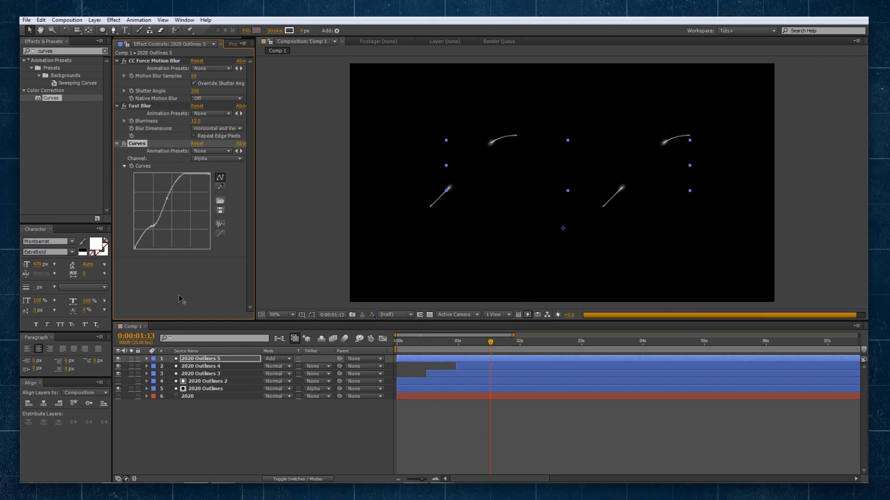
- Add a control point and steepen the alpha curve much further, easing its top slightly
{"action": "left_click", "coordinate": [158, 193]}
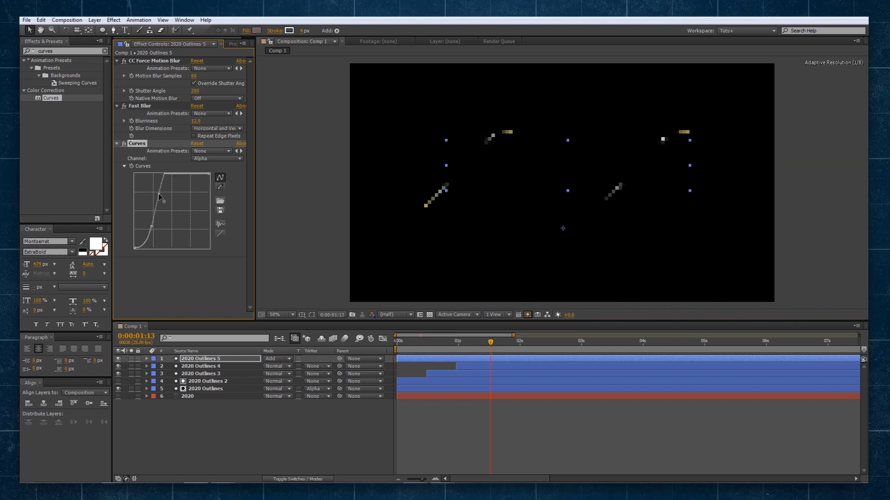
{"action": "left_click_drag", "start_coordinate": [158, 194], "coordinate": [162, 196]}
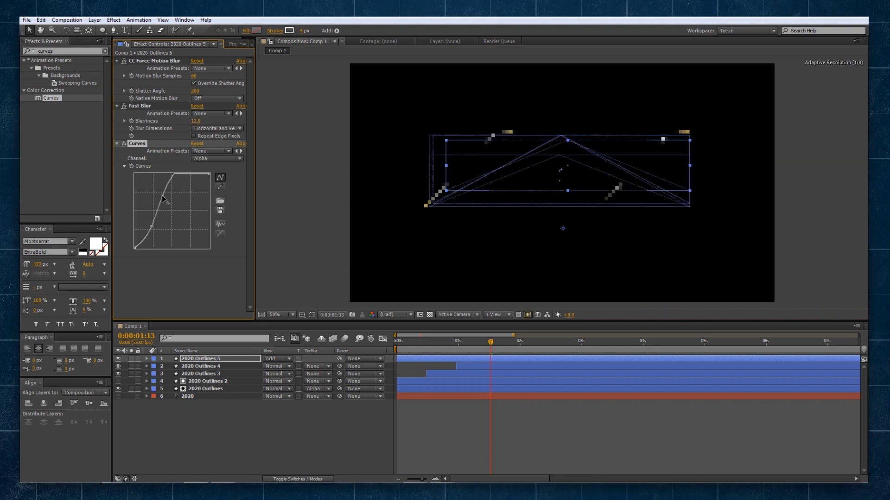
{"action": "left_click", "coordinate": [153, 228]}
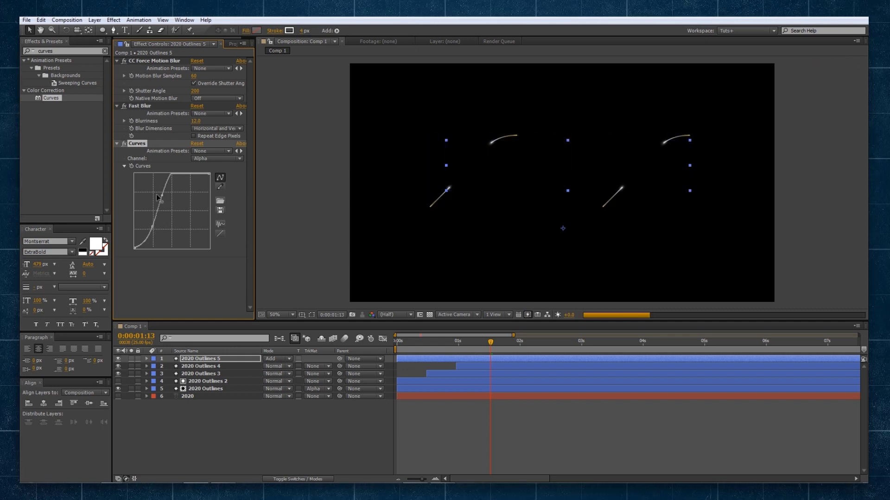
{"action": "left_click_drag", "start_coordinate": [157, 194], "coordinate": [164, 196]}
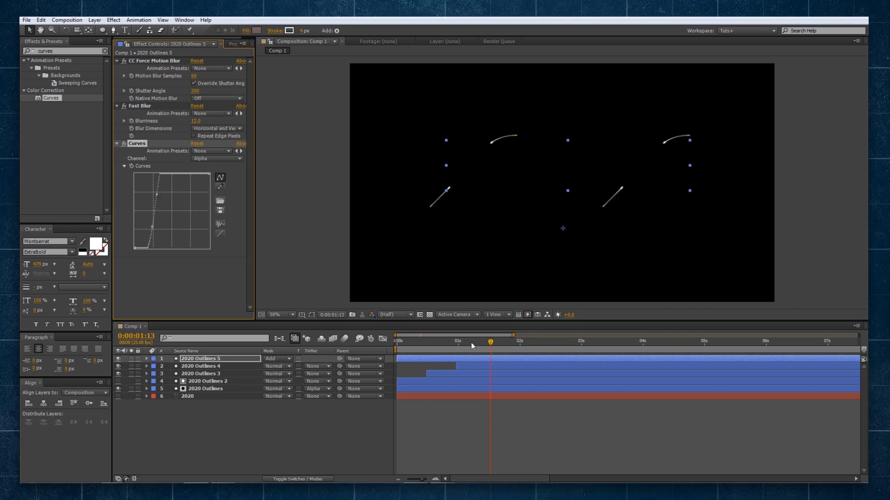
{"action": "left_click", "coordinate": [159, 195]}
{"action": "left_click_drag", "start_coordinate": [160, 194], "coordinate": [160, 195]}
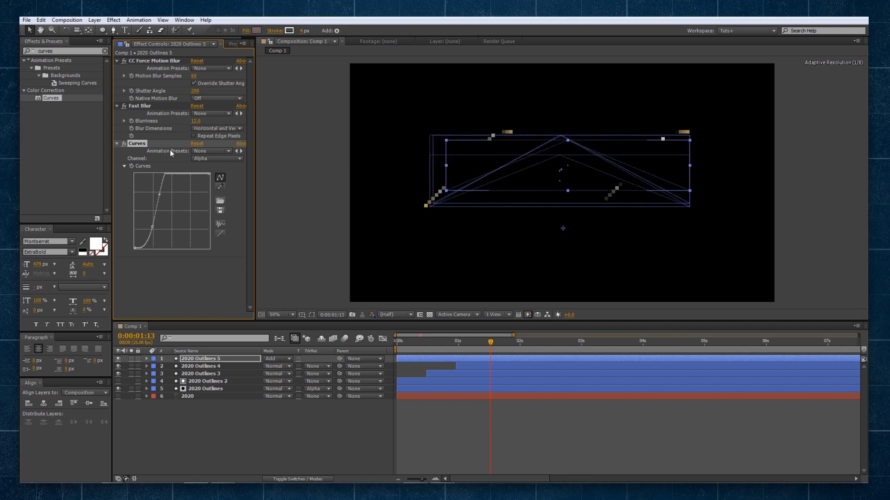
- Set Fast Blur Blurriness to 20, then settle on 15
{"action": "left_click", "coordinate": [196, 122]}
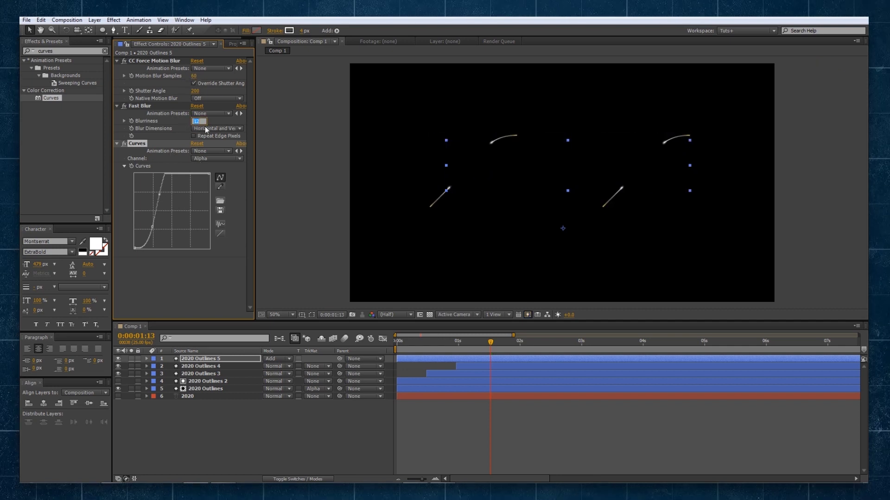
{"action": "type", "text": "20"}
{"action": "key", "text": "Return"}
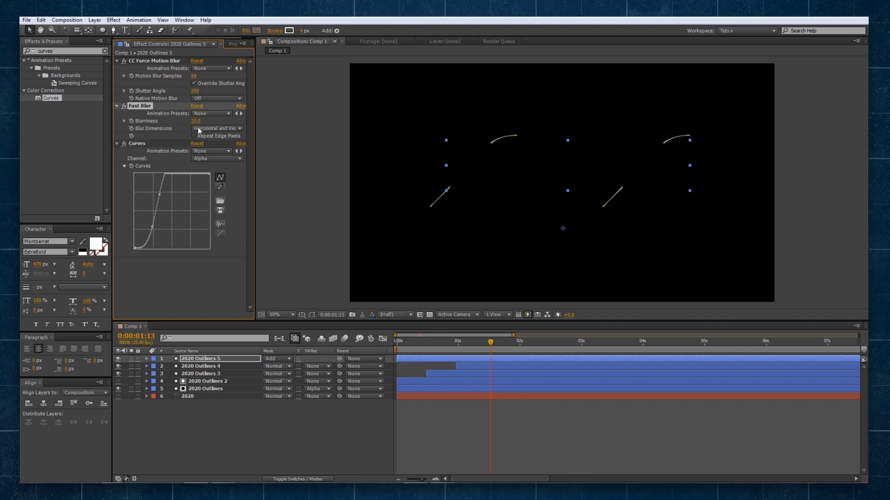
{"action": "left_click", "coordinate": [198, 129]}
{"action": "left_click", "coordinate": [186, 121]}
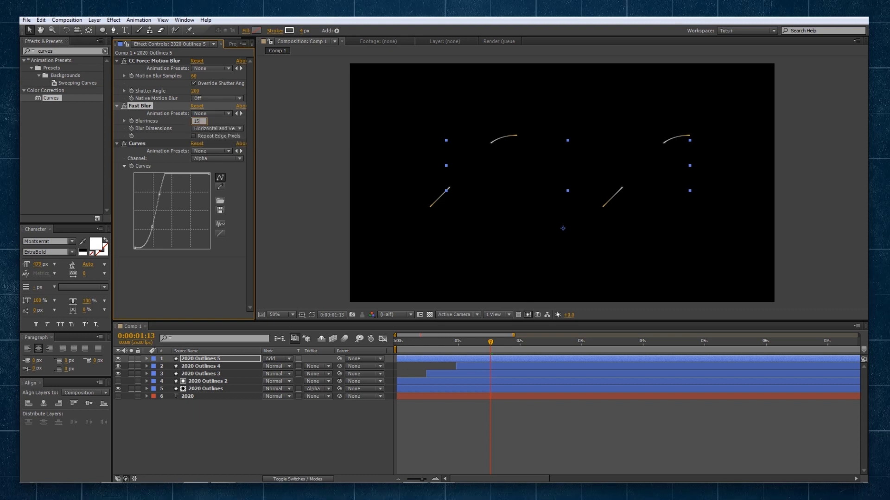
{"action": "key", "text": "Return"}
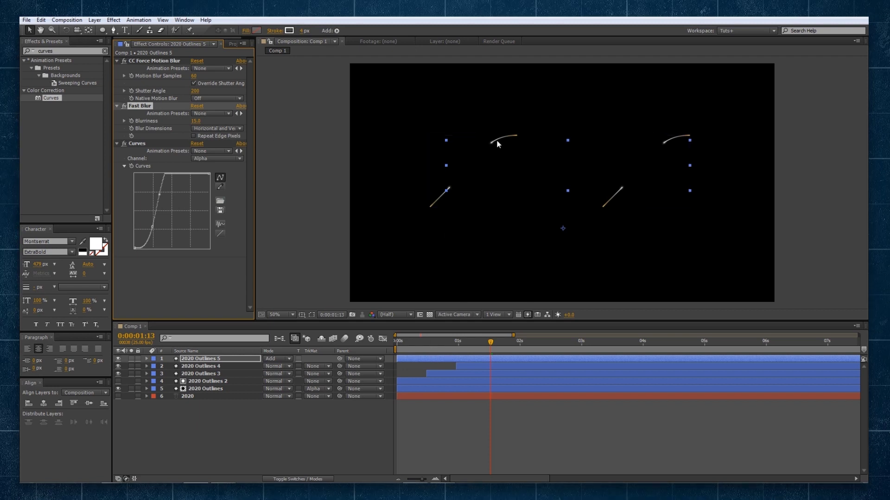
- Move layer 1's Start keyframes about one frame later, then return near the comp start
{"action": "key", "text": "u"}
{"action": "left_click_drag", "start_coordinate": [453, 364], "coordinate": [587, 366]}
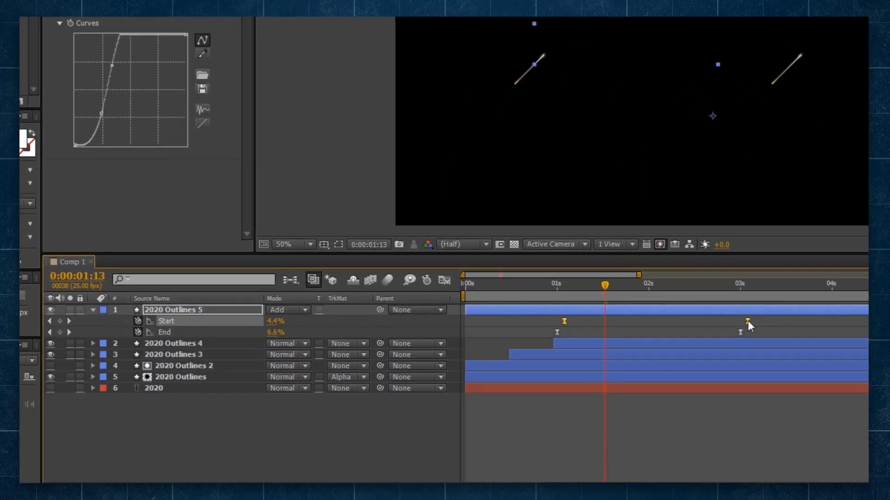
{"action": "left_click", "coordinate": [527, 403]}
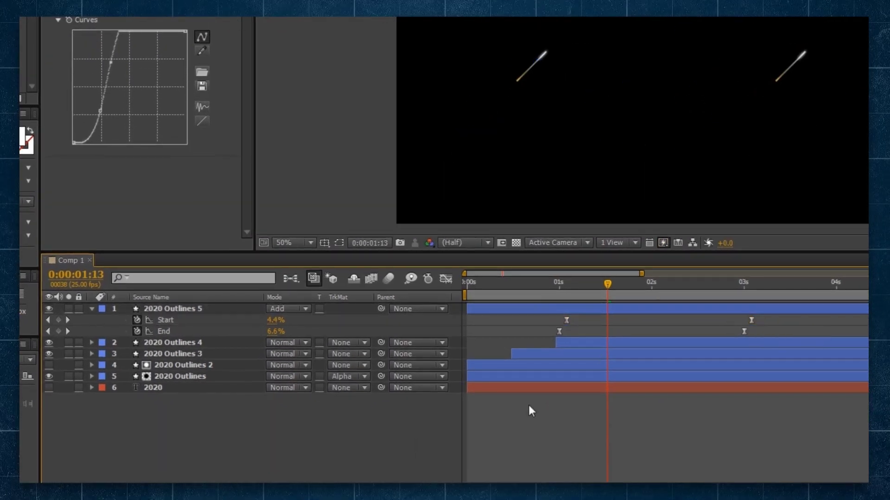
{"action": "left_click", "coordinate": [495, 285]}
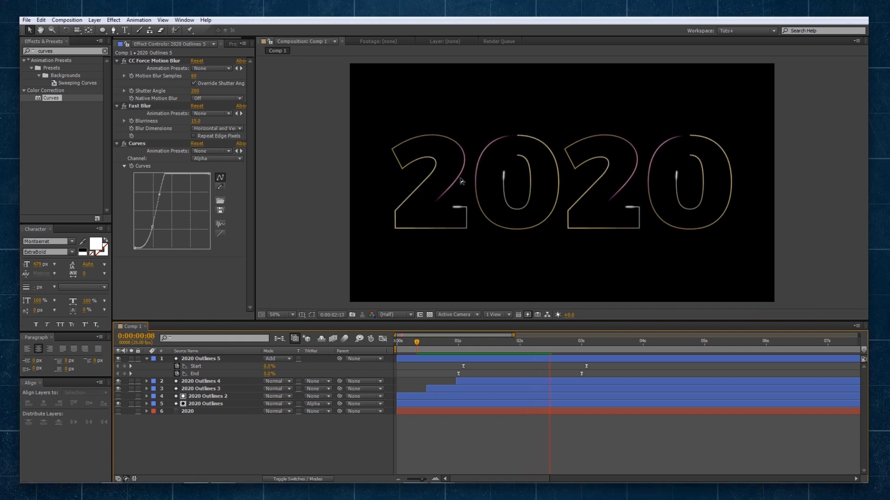
- Duplicate 2020 Outlines 4 and start the copy, 2020 Outlines 6, later in time
{"action": "left_click", "coordinate": [477, 381]}
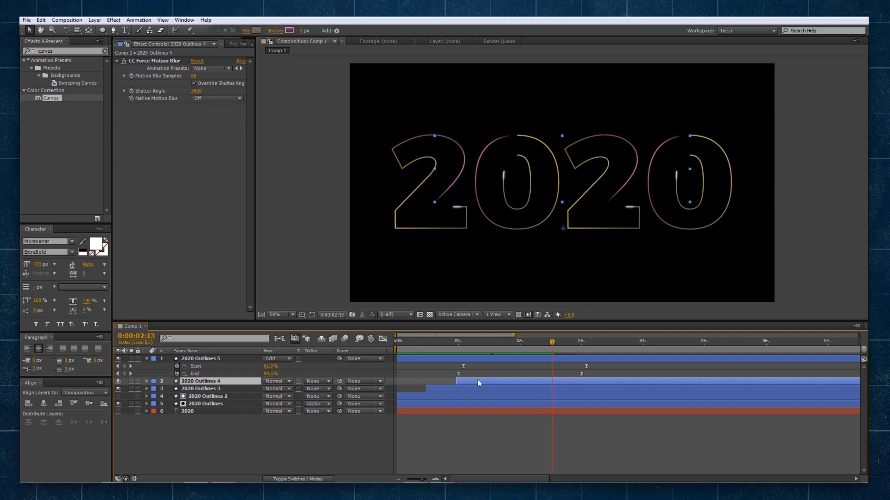
{"action": "key", "text": "ctrl+d"}
{"action": "left_click_drag", "start_coordinate": [475, 380], "coordinate": [506, 379]}
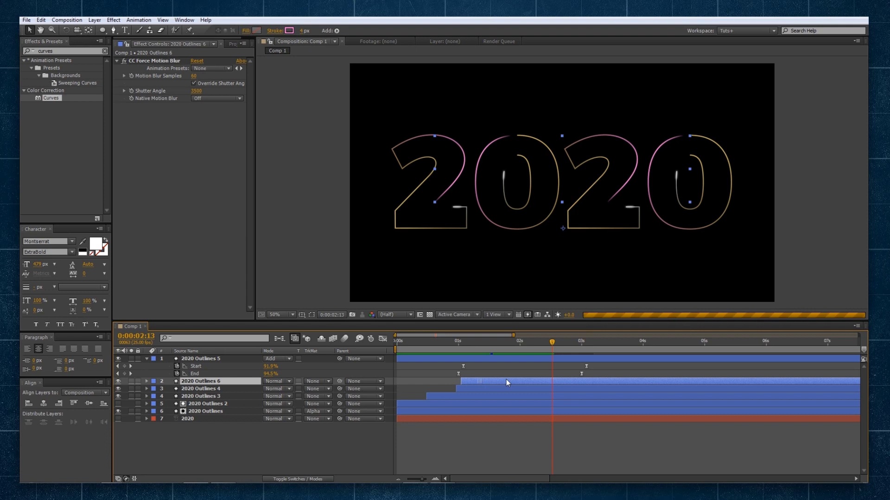
{"action": "left_click_drag", "start_coordinate": [506, 379], "coordinate": [533, 379]}
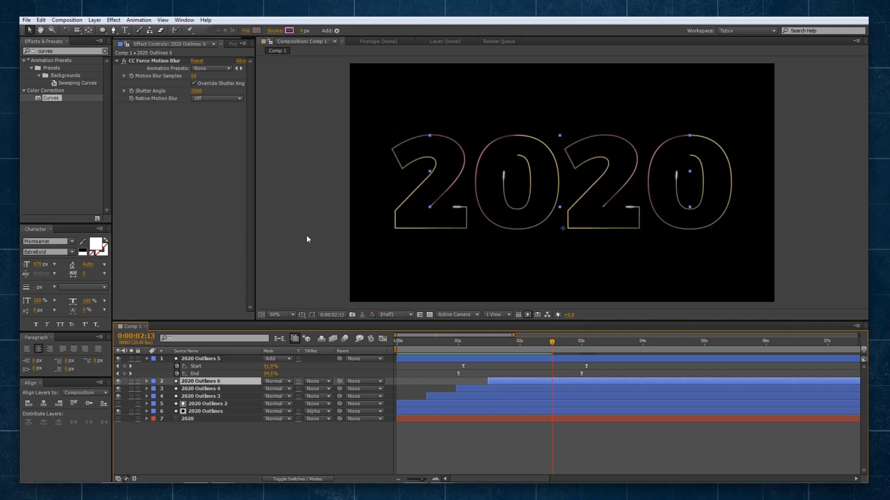
- Change the 2020 Outlines 6 stroke colour to blue 169BF8
{"action": "left_click", "coordinate": [290, 30]}
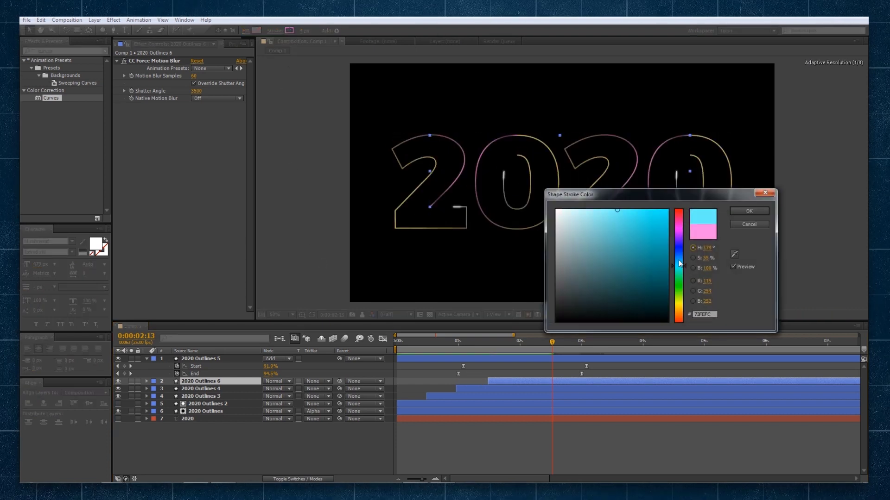
{"action": "left_click_drag", "start_coordinate": [680, 264], "coordinate": [680, 258]}
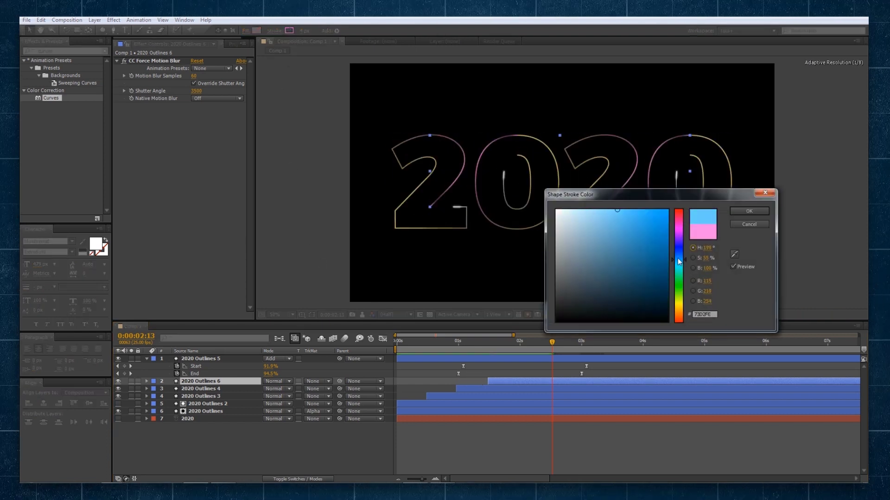
{"action": "left_click", "coordinate": [658, 212]}
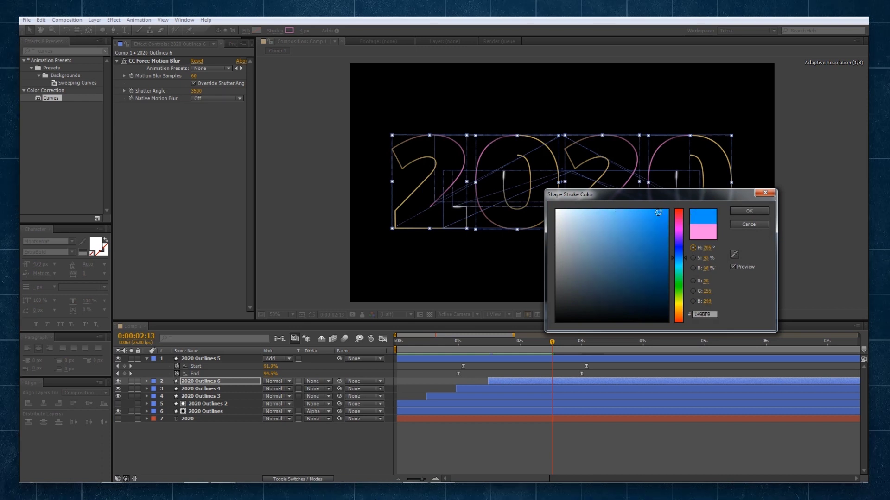
{"action": "left_click", "coordinate": [745, 212]}
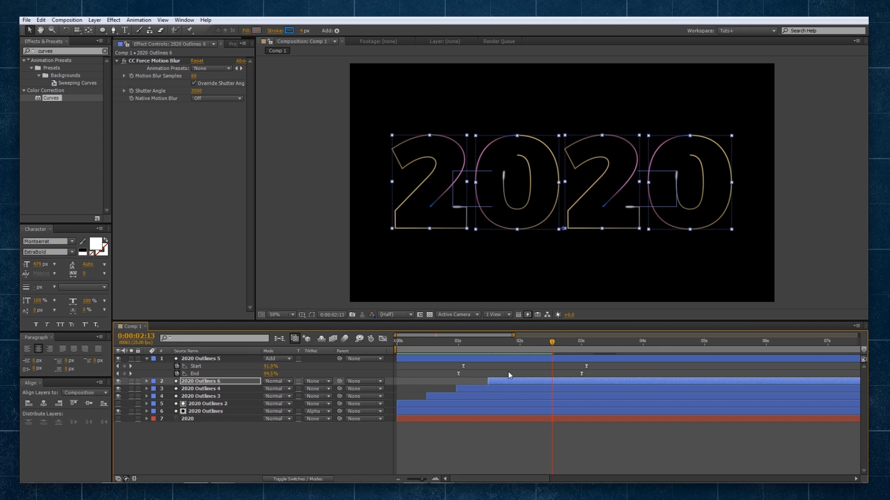
- Duplicate it as 2020 Outlines 7 without force motion blur, use it as alpha matte, shift both earlier
{"action": "left_click", "coordinate": [501, 382]}
{"action": "key", "text": "ctrl+d"}
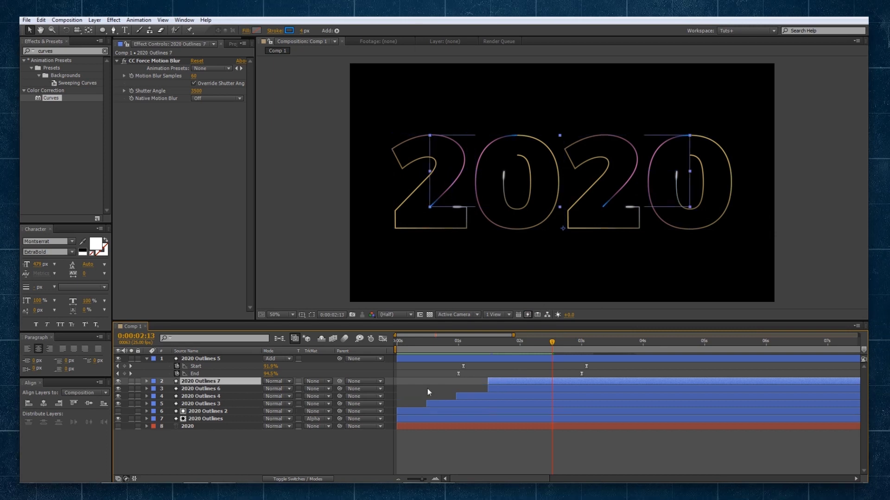
{"action": "left_click", "coordinate": [124, 60]}
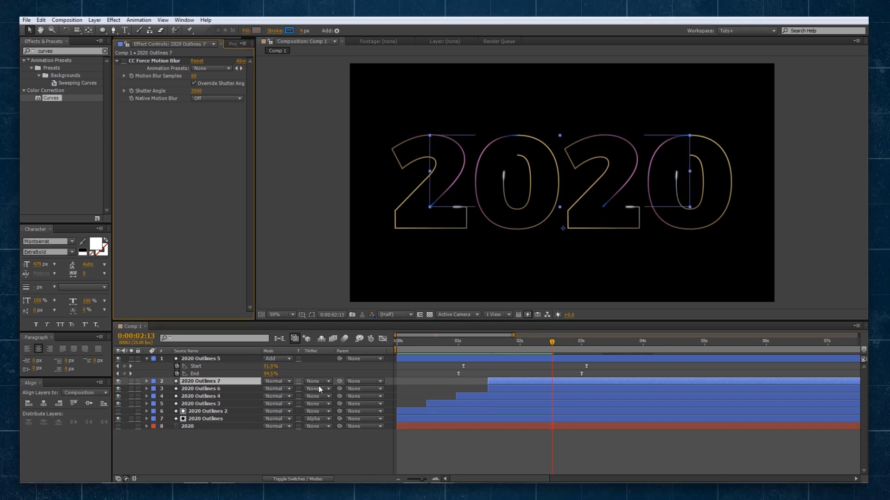
{"action": "left_click", "coordinate": [318, 389]}
{"action": "left_click", "coordinate": [327, 411]}
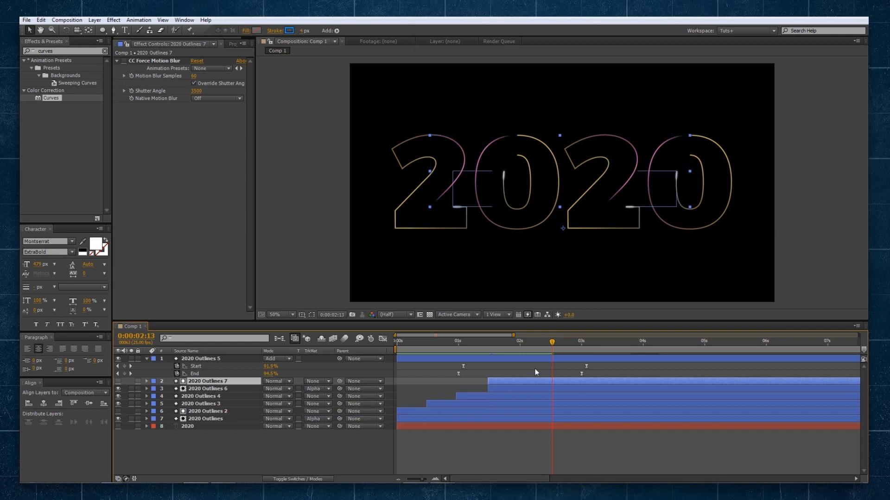
{"action": "left_click", "coordinate": [505, 391], "text": "ctrl"}
{"action": "left_click_drag", "start_coordinate": [502, 385], "coordinate": [485, 386]}
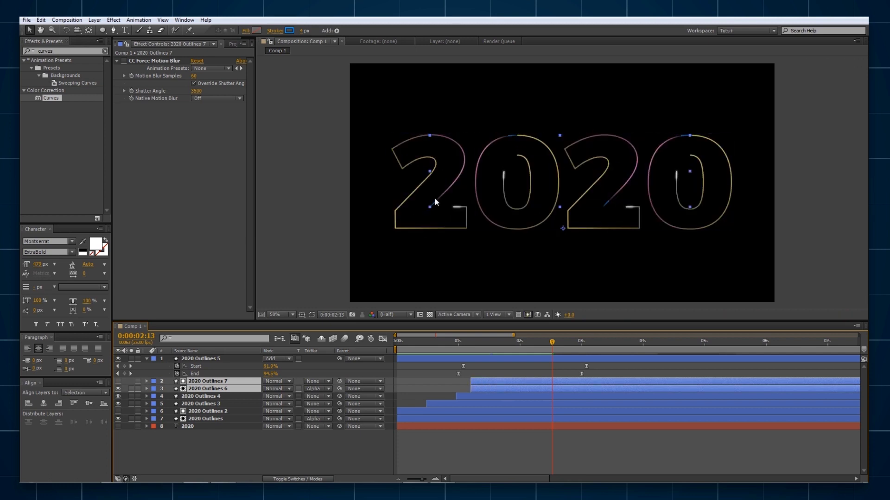
- Preview the 2020 animation from the beginning of the composition
{"action": "left_click", "coordinate": [415, 345]}
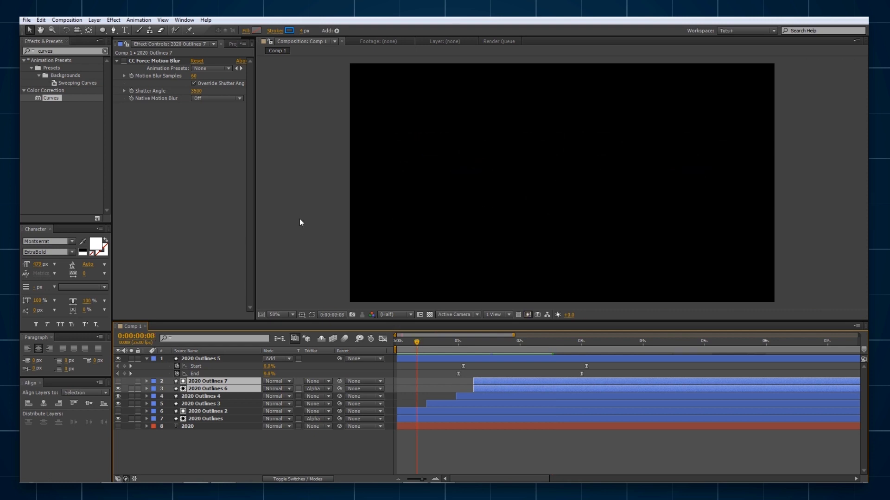
{"action": "key", "text": "KP_0"}
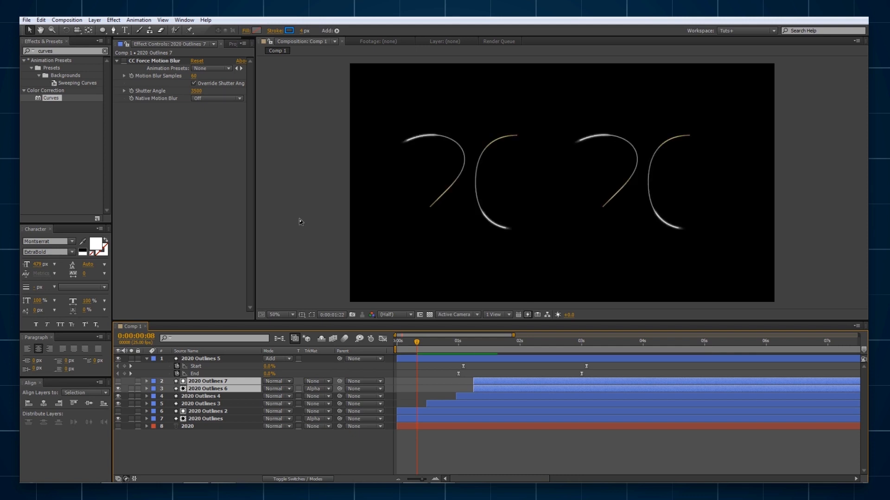